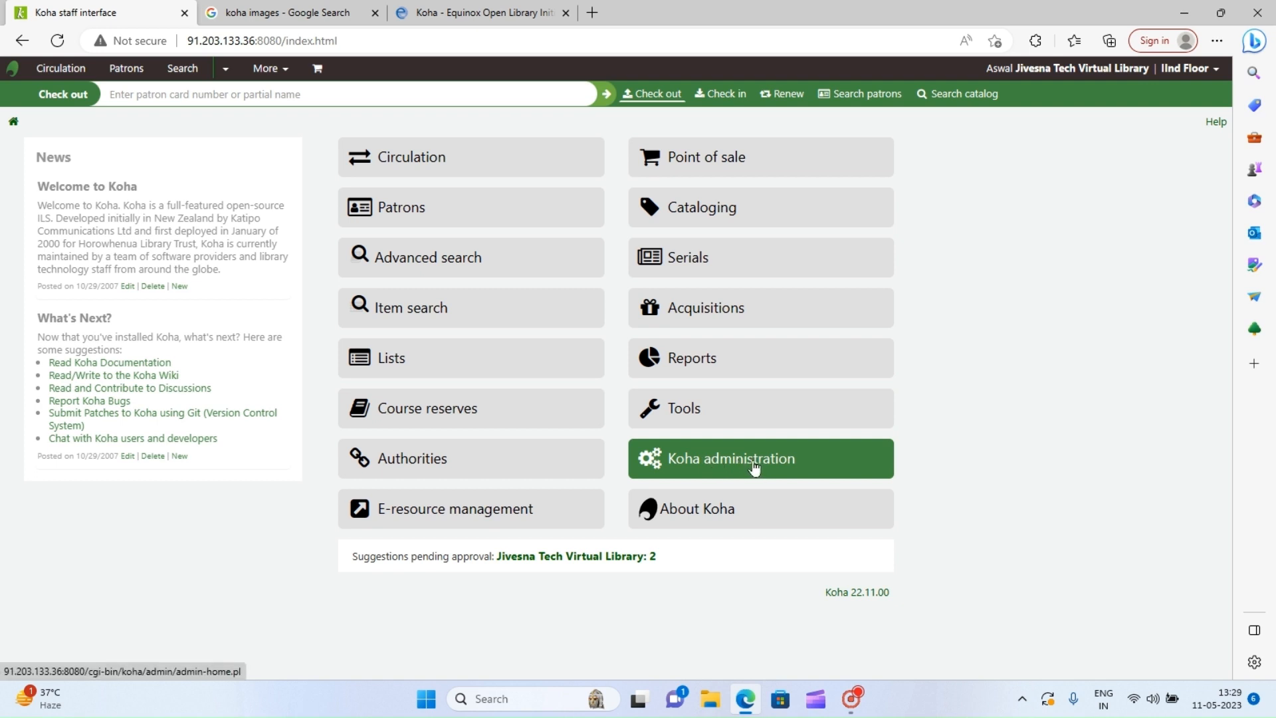
Start a new library in Koha administration with code DL and name Digital Library, filling in the saved address and contact details.
{"action": "left_click", "coordinate": [755, 469]}
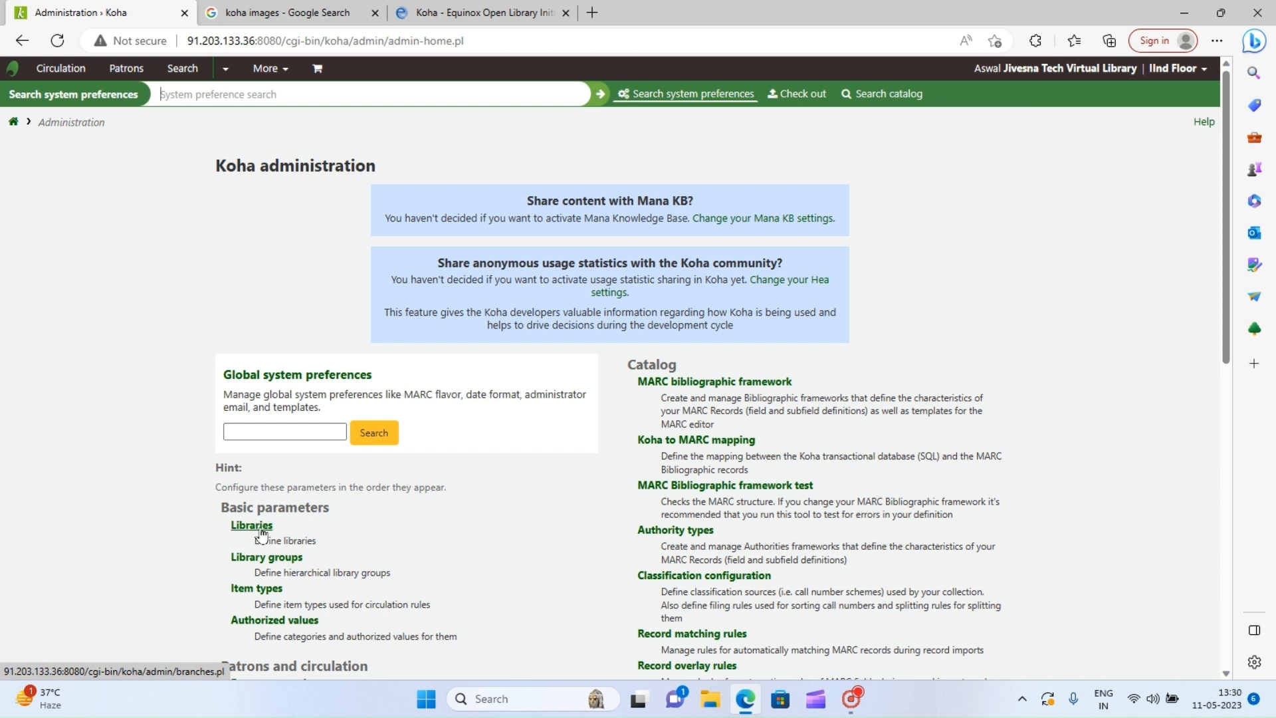
{"action": "left_click", "coordinate": [256, 528]}
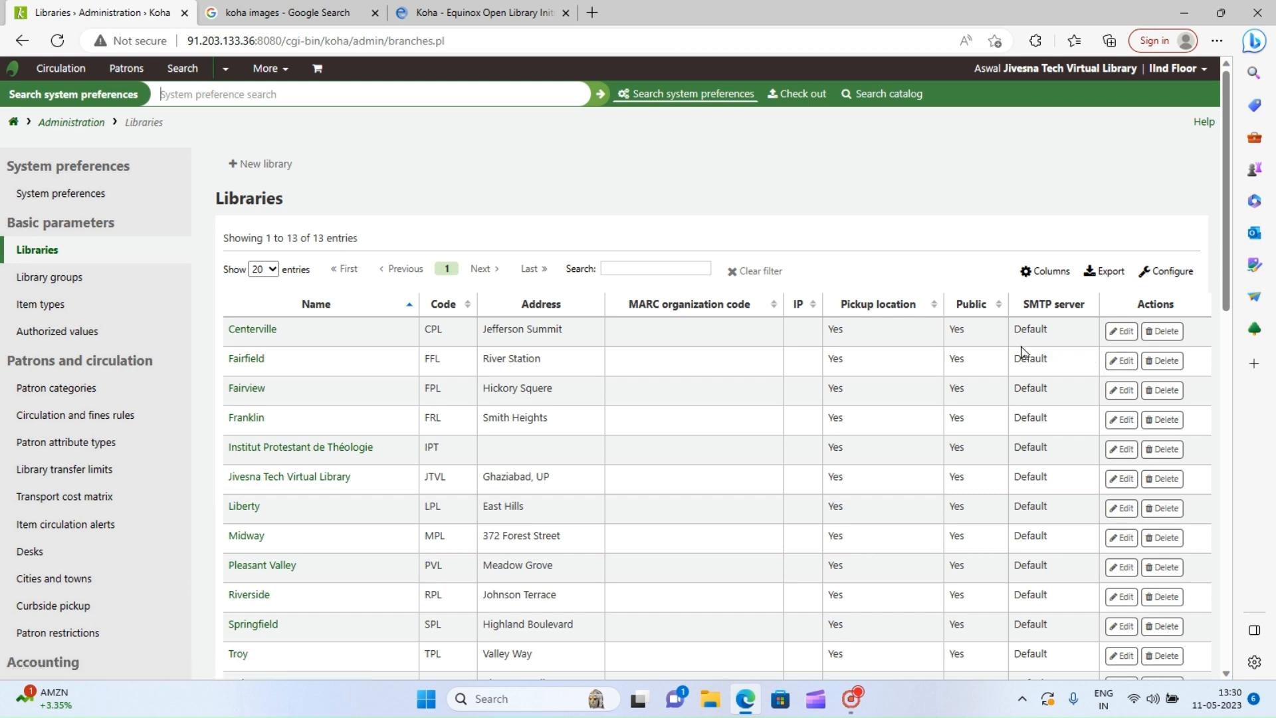
{"action": "left_click", "coordinate": [269, 167]}
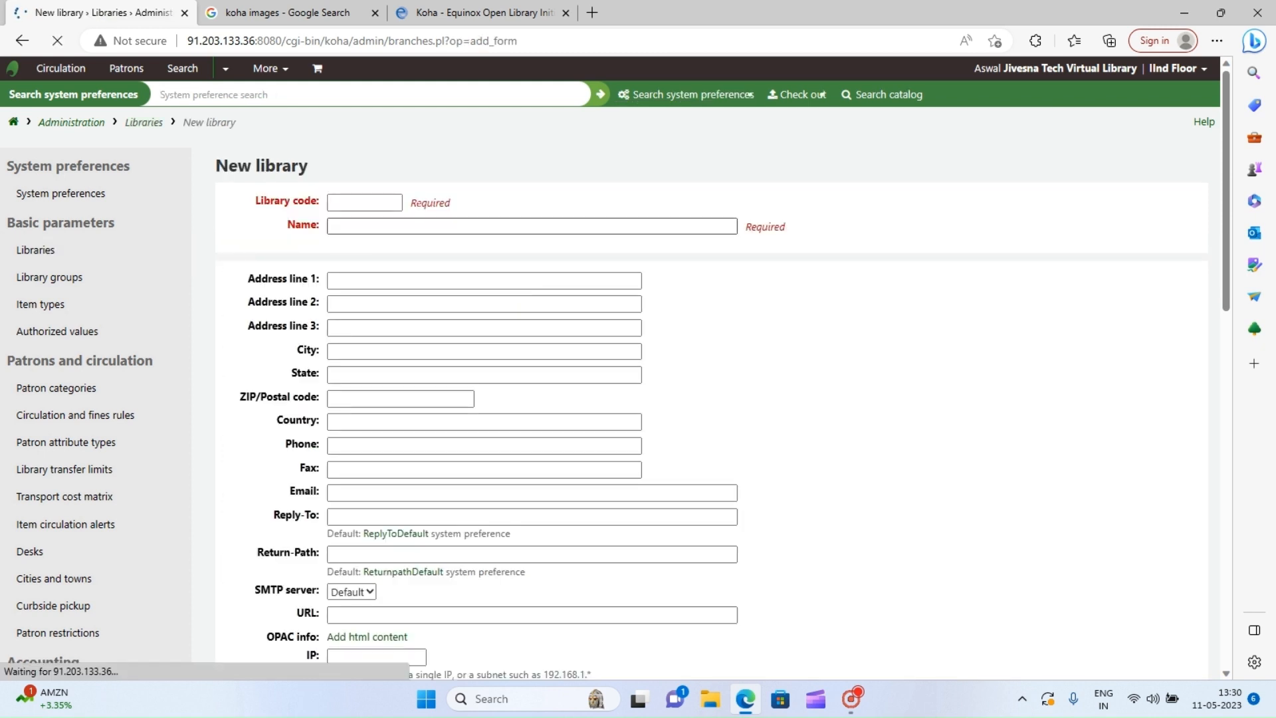
{"action": "left_click", "coordinate": [377, 196]}
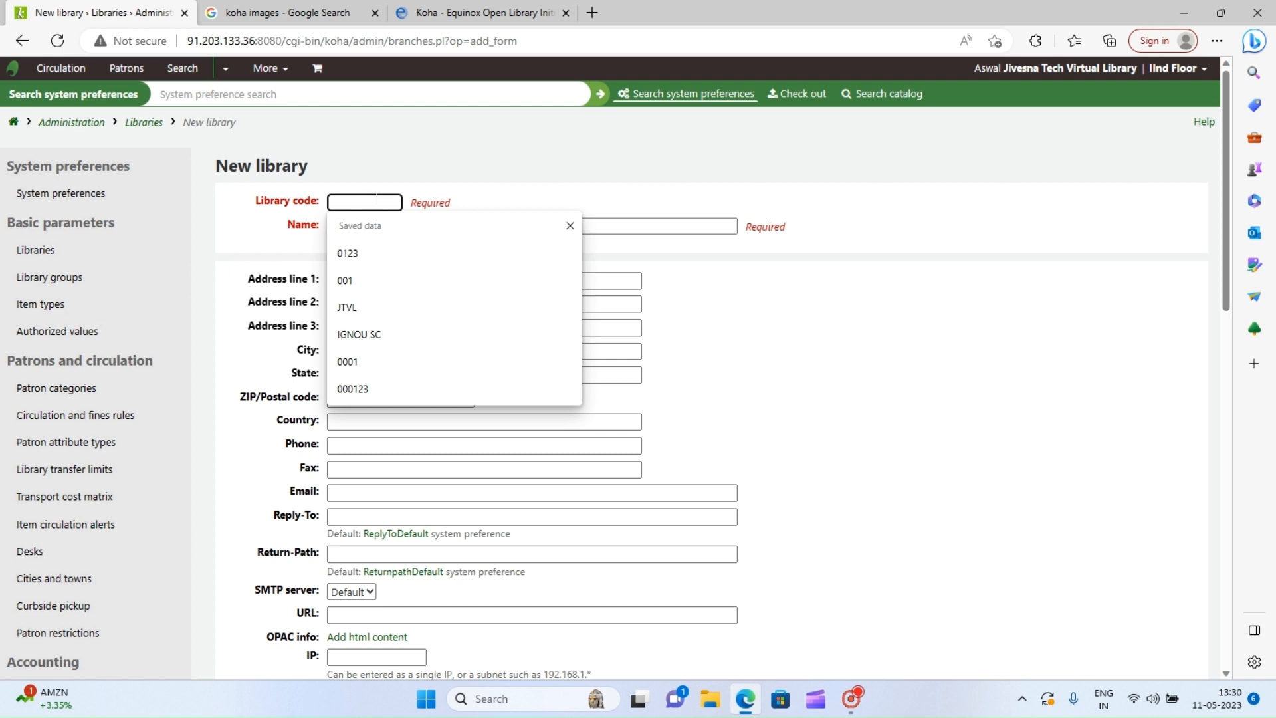
{"action": "type", "text": "D"}
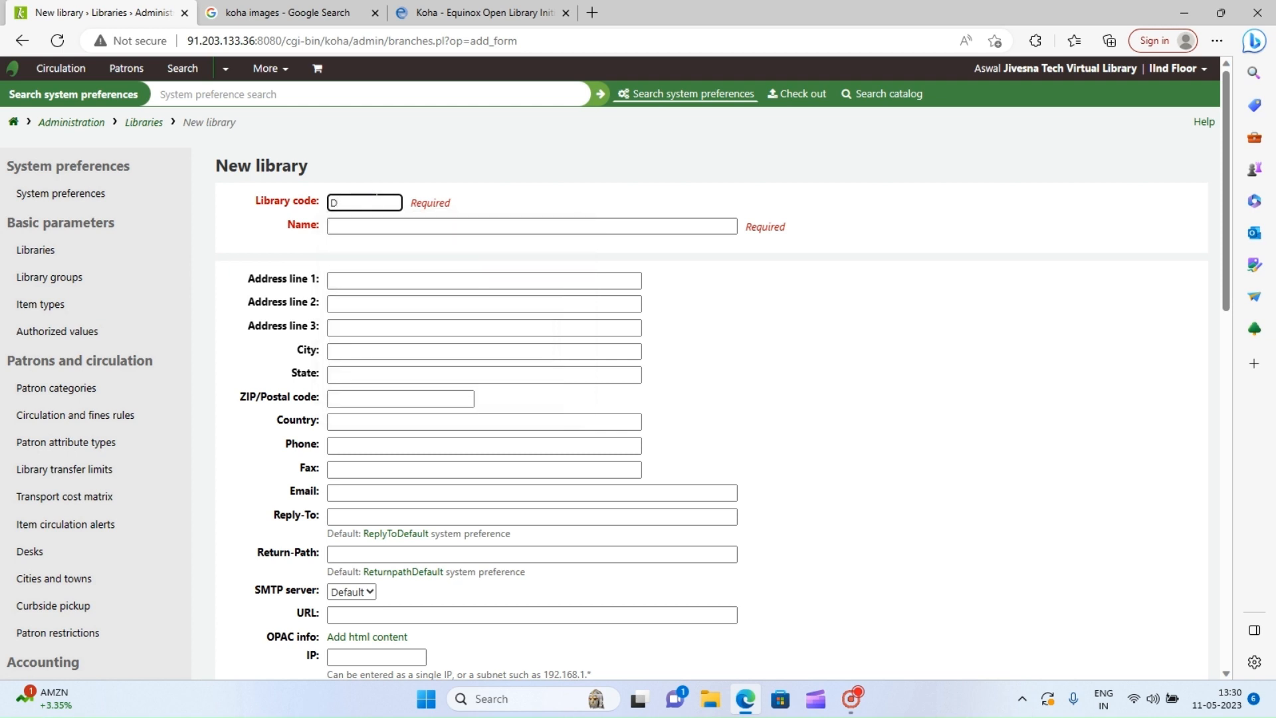
{"action": "type", "text": "L"}
{"action": "left_click", "coordinate": [368, 220]}
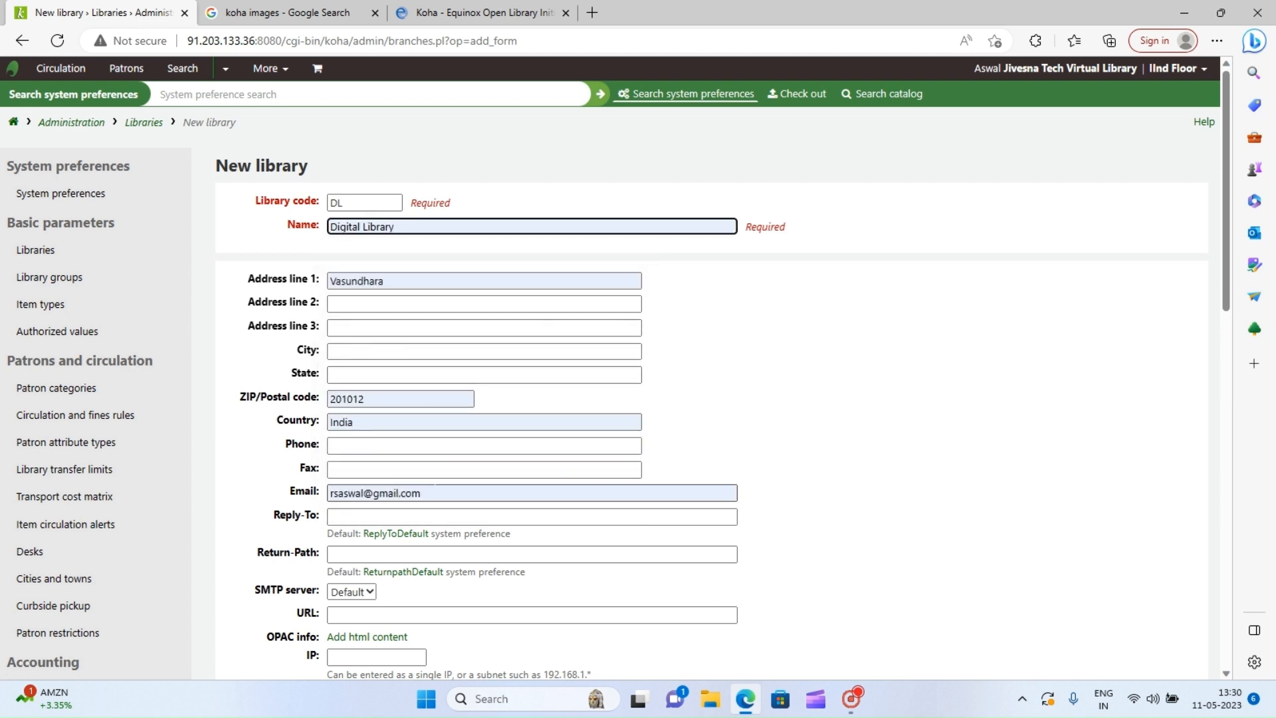
Clear the email address from the Digital Library record and submit the new library.
{"action": "left_click", "coordinate": [427, 489]}
{"action": "key", "text": "ctrl+a"}
{"action": "key", "text": "BackSpace"}
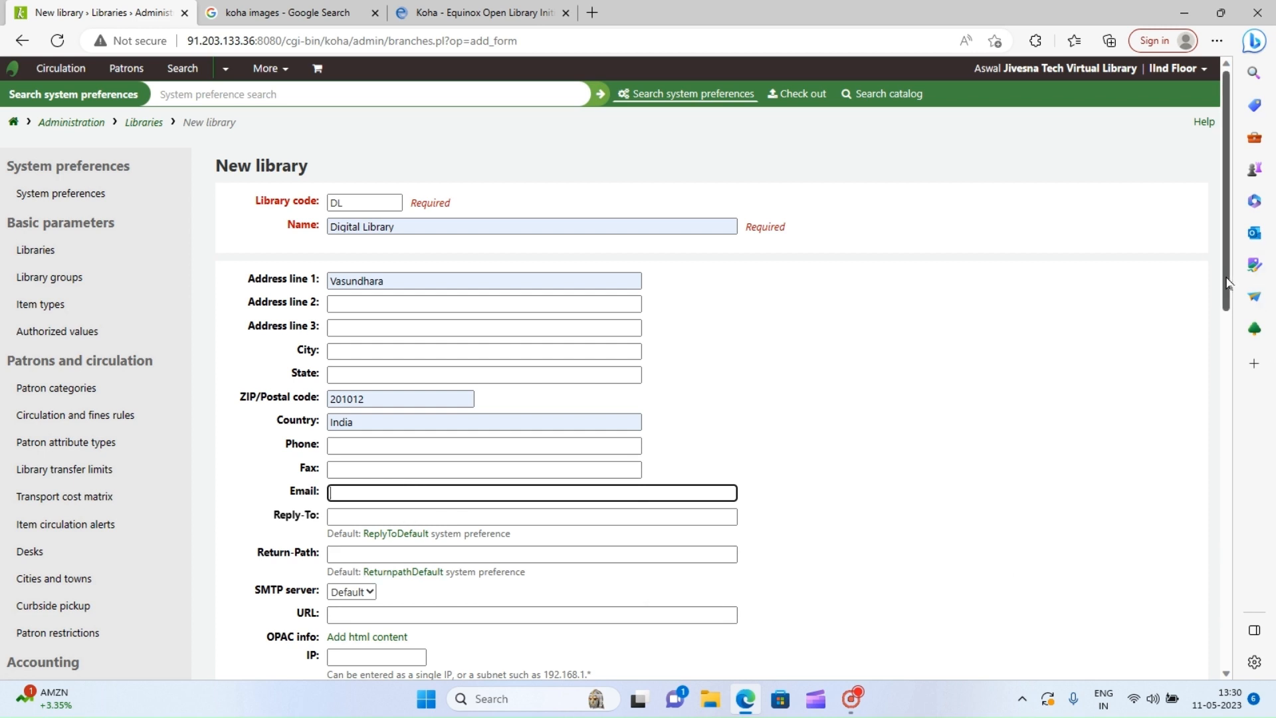
{"action": "left_click_drag", "start_coordinate": [1230, 283], "coordinate": [1230, 385]}
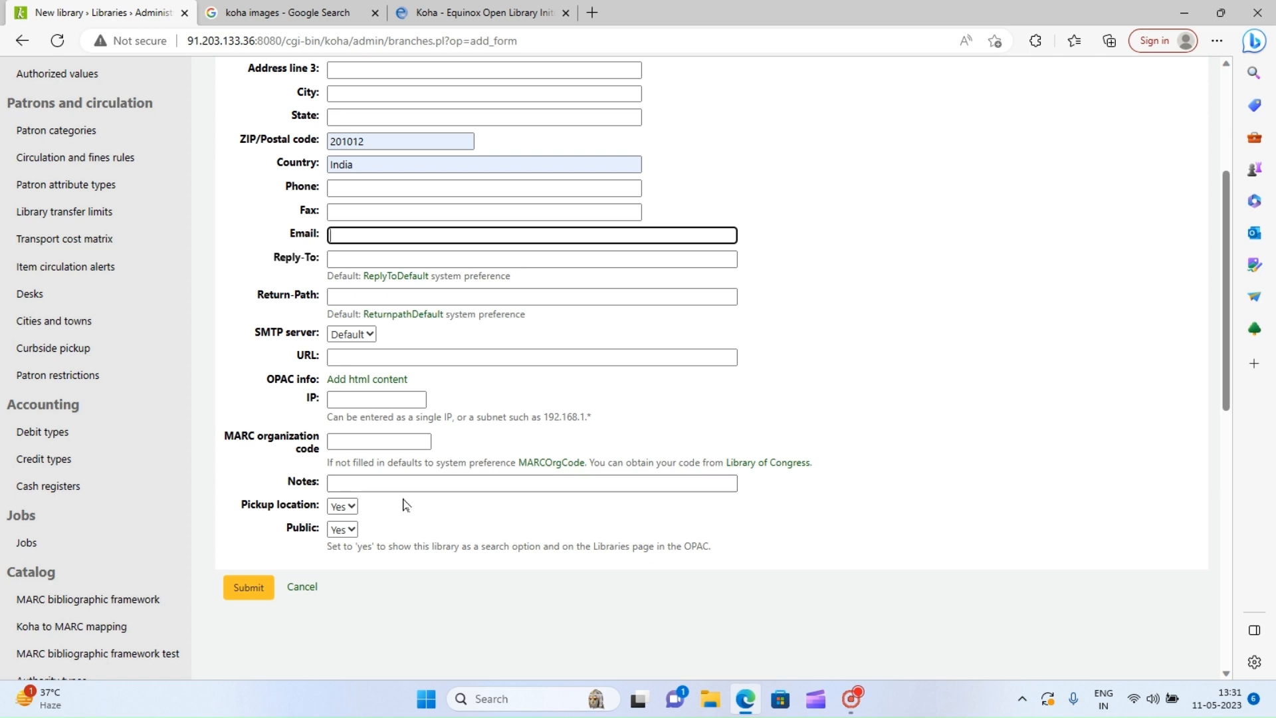
{"action": "left_click", "coordinate": [250, 589]}
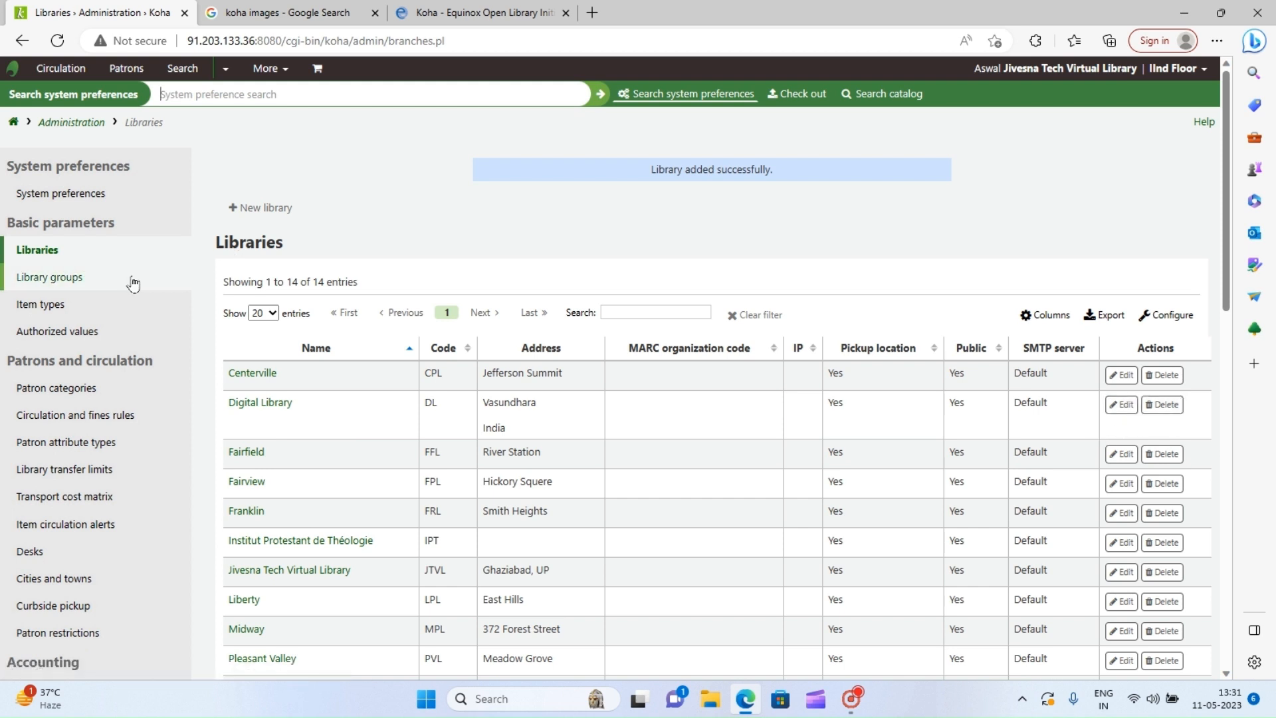
Start a new library group with the title Digital and the description Digital Group.
{"action": "left_click", "coordinate": [56, 280]}
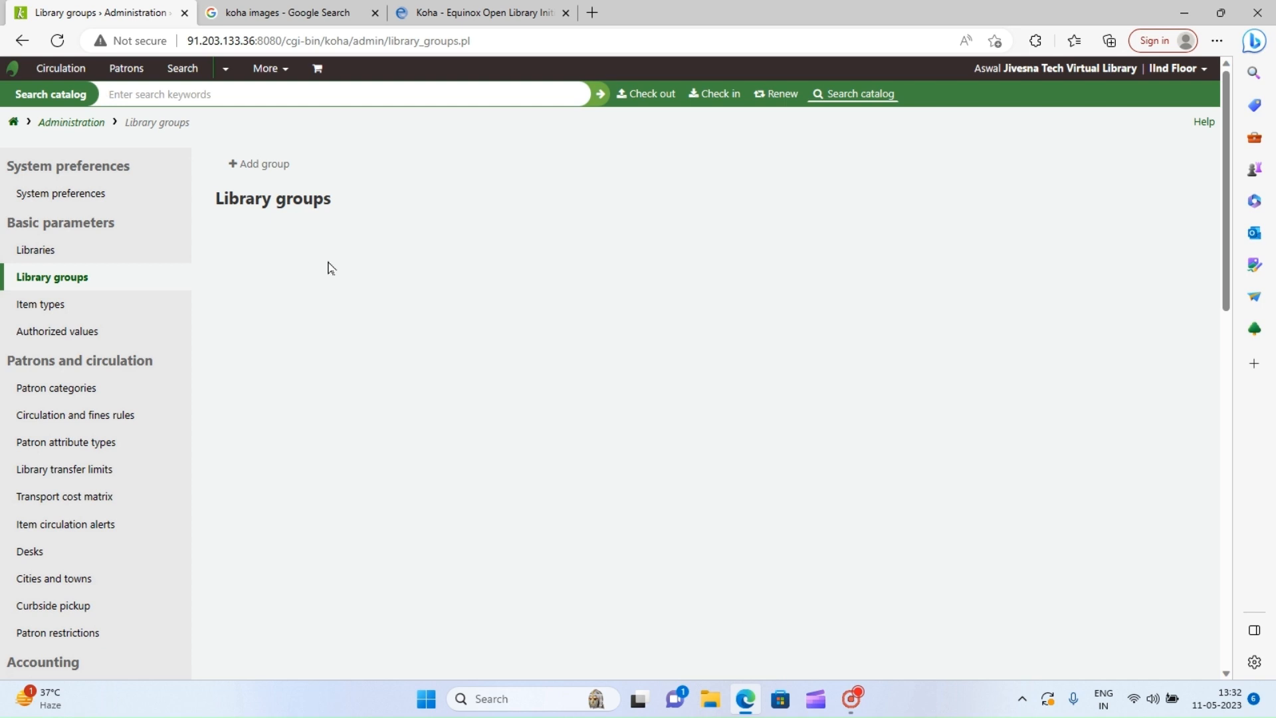
{"action": "left_click", "coordinate": [272, 166]}
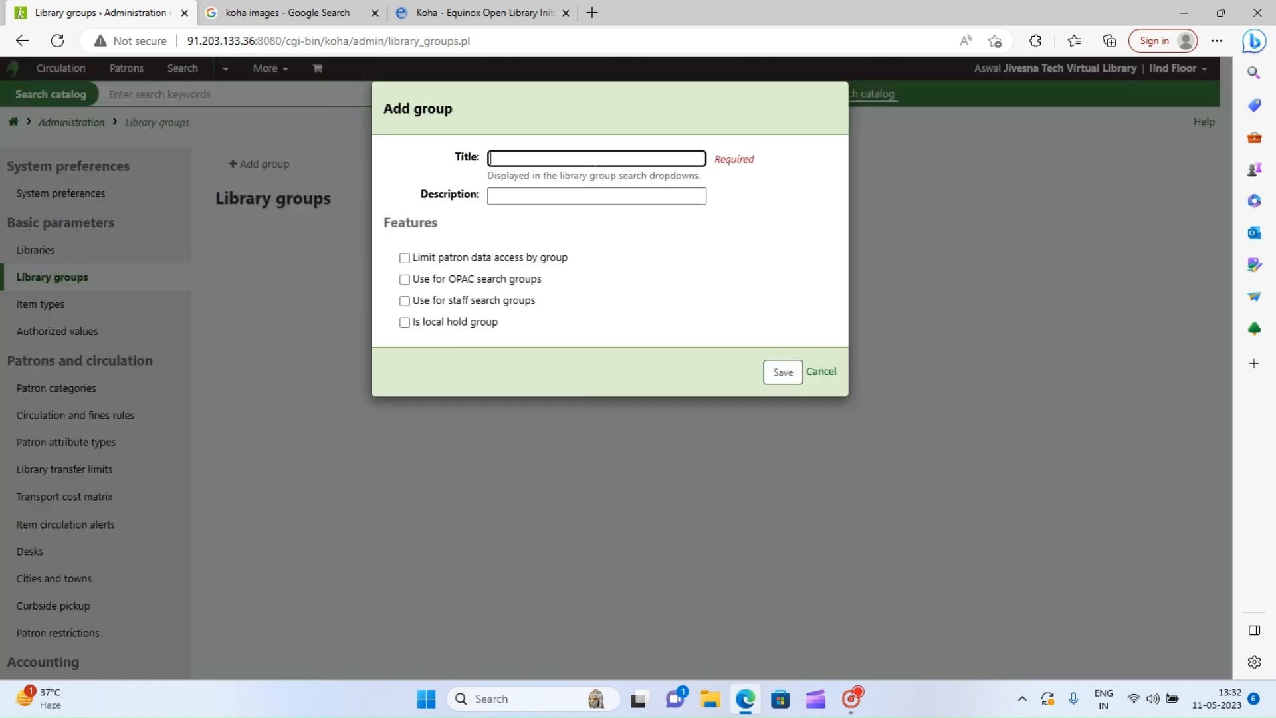
{"action": "left_click", "coordinate": [594, 160]}
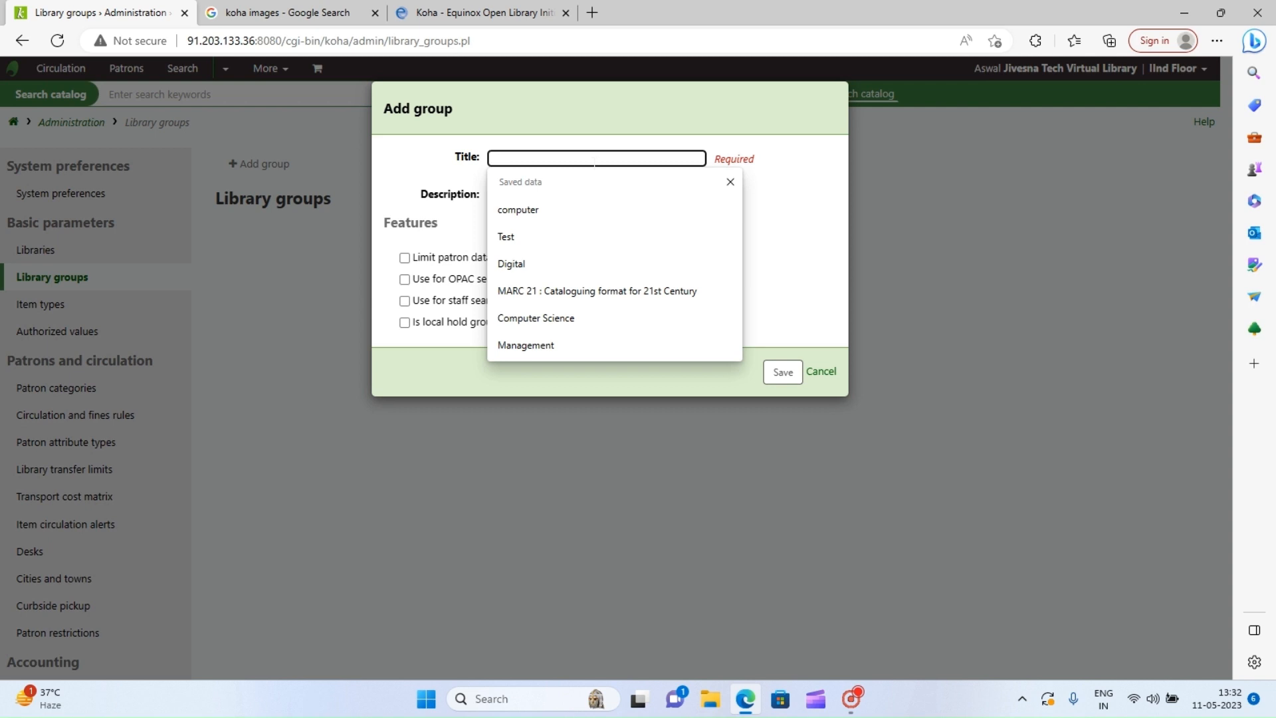
{"action": "left_click", "coordinate": [545, 265]}
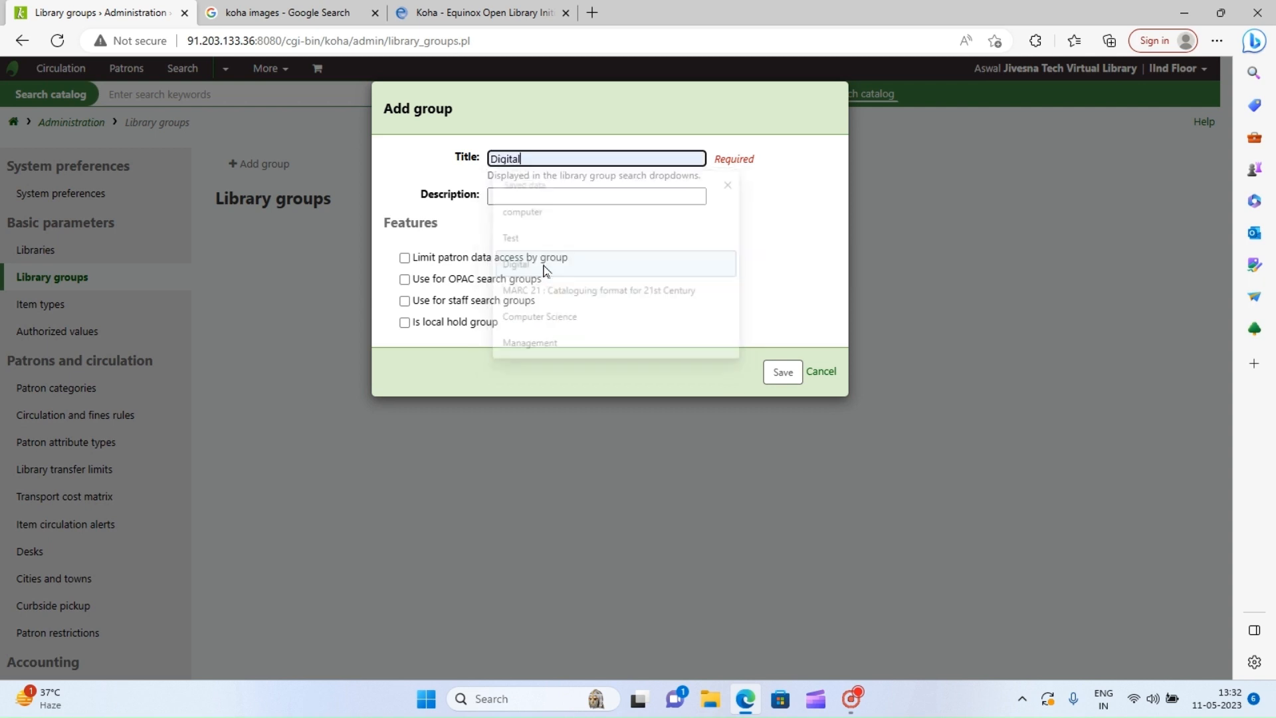
{"action": "left_click", "coordinate": [561, 196]}
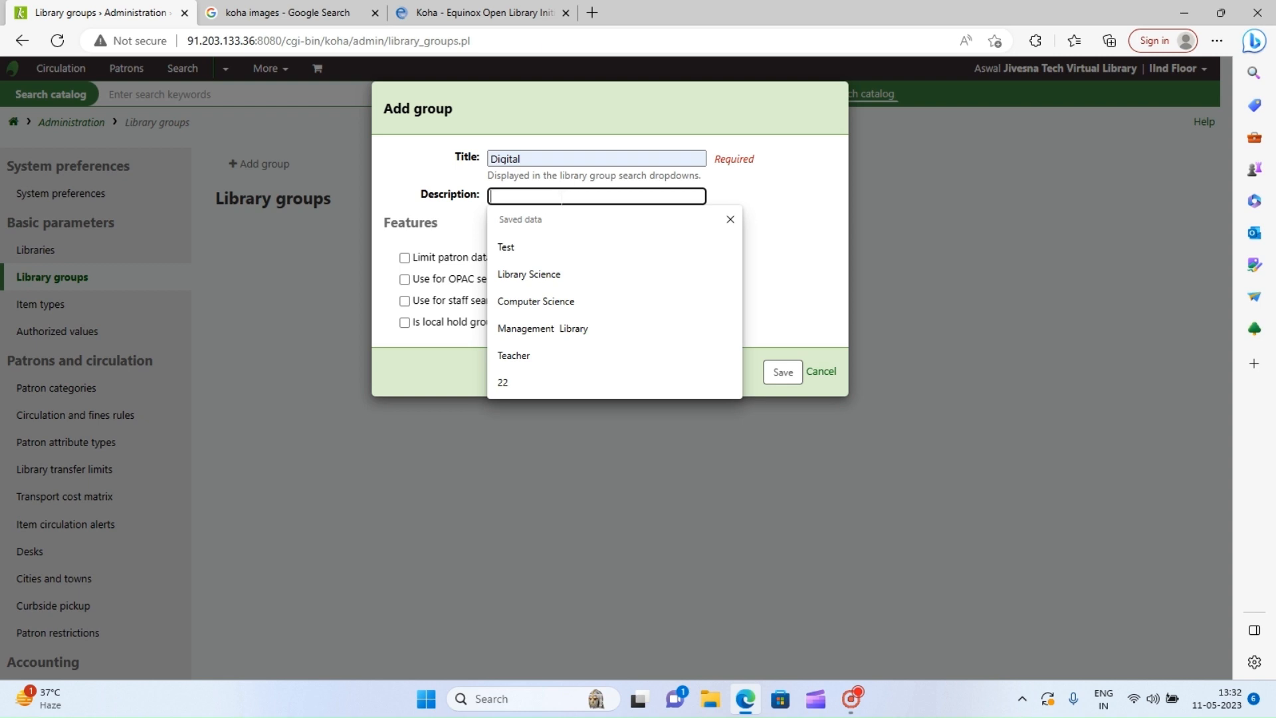
{"action": "type", "text": "Di"}
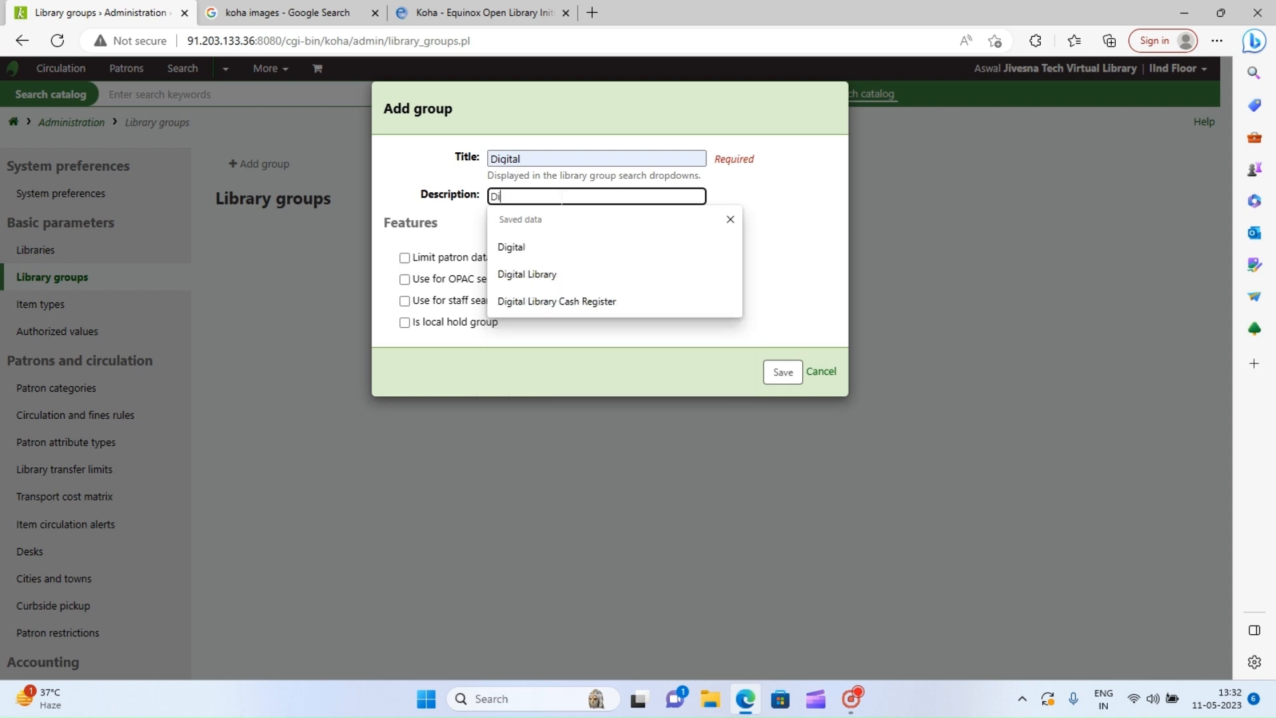
{"action": "type", "text": "gital "}
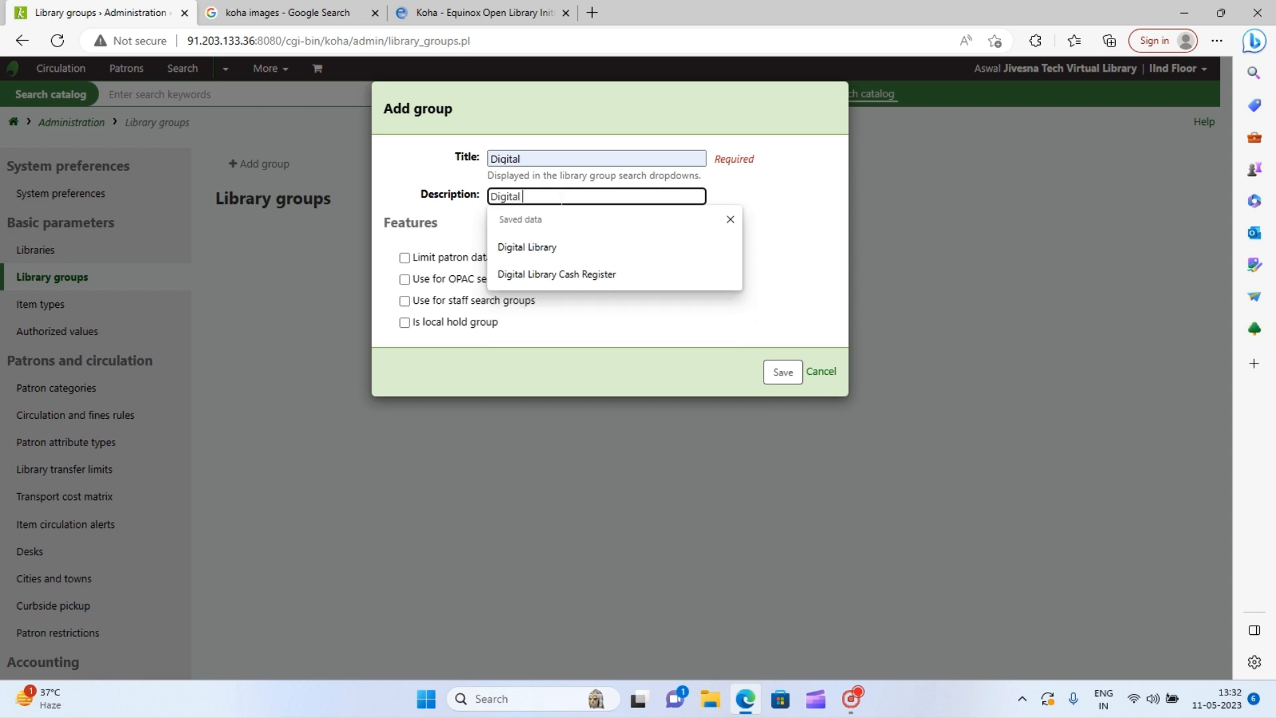
{"action": "type", "text": "Group"}
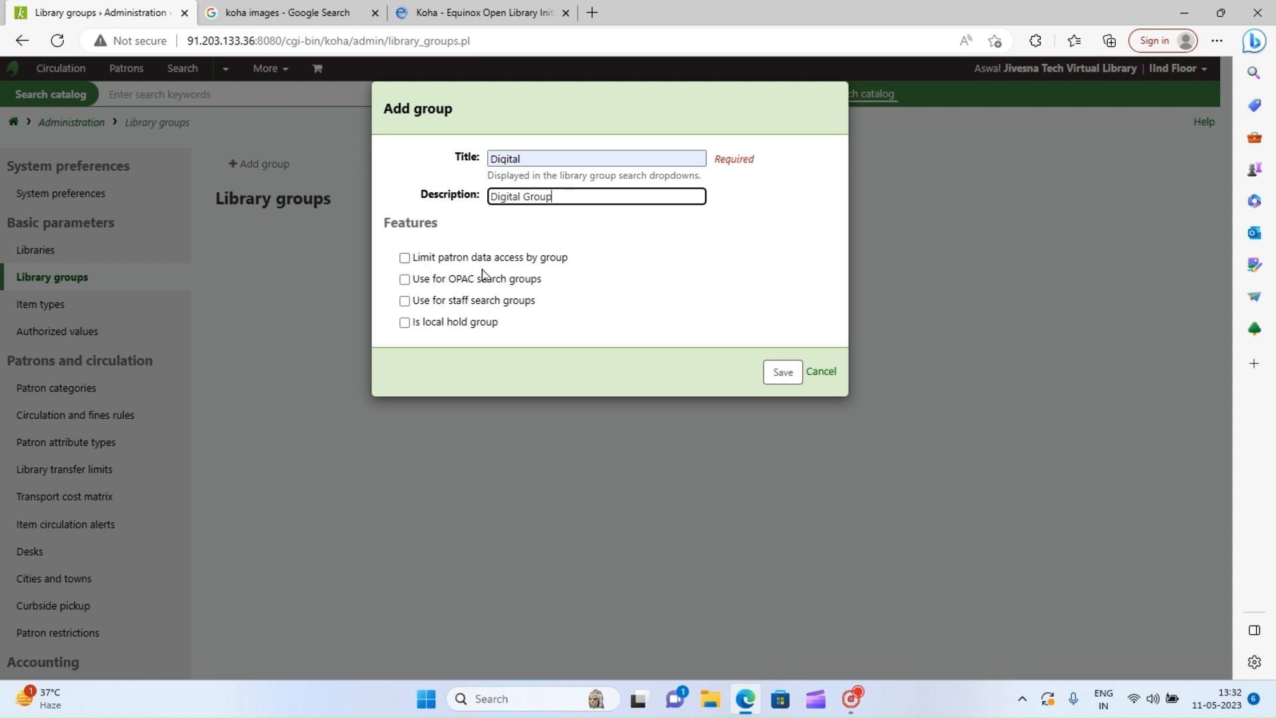
Enable patron data access limiting, OPAC search, staff search and local hold for the Digital group, and save it.
{"action": "left_click", "coordinate": [405, 258]}
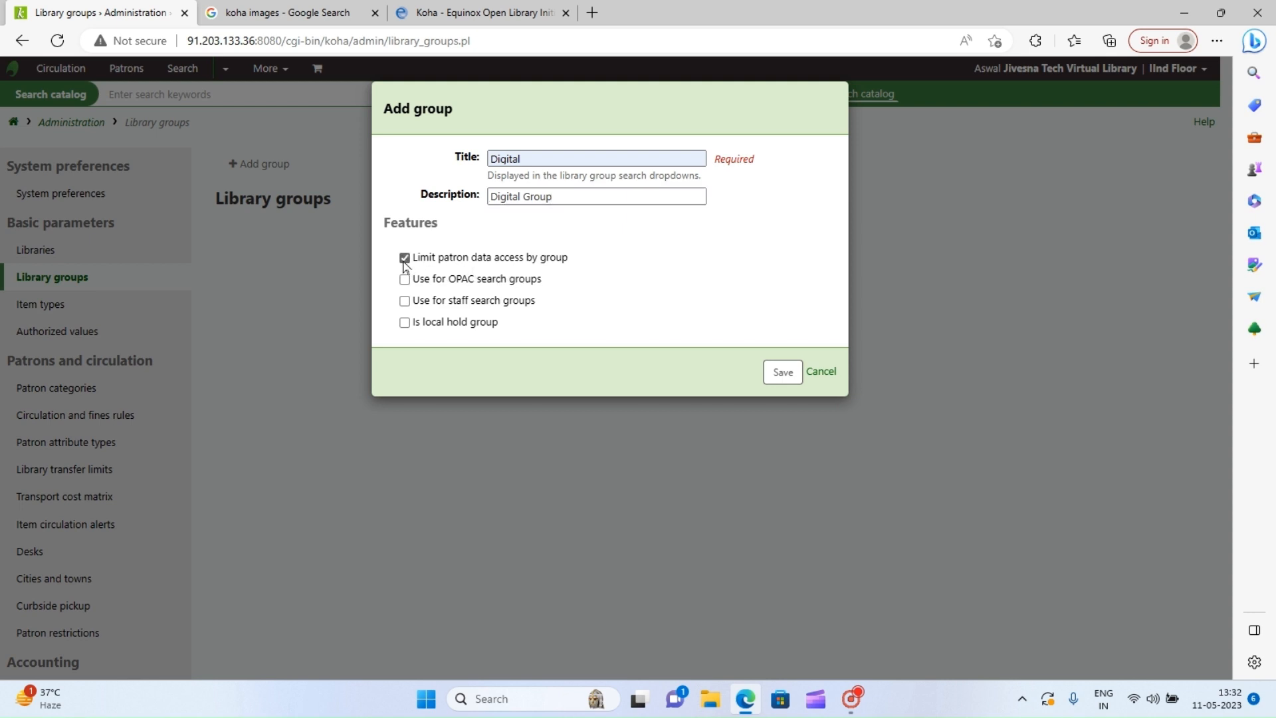
{"action": "left_click", "coordinate": [405, 280]}
{"action": "left_click", "coordinate": [405, 302]}
{"action": "left_click", "coordinate": [405, 324]}
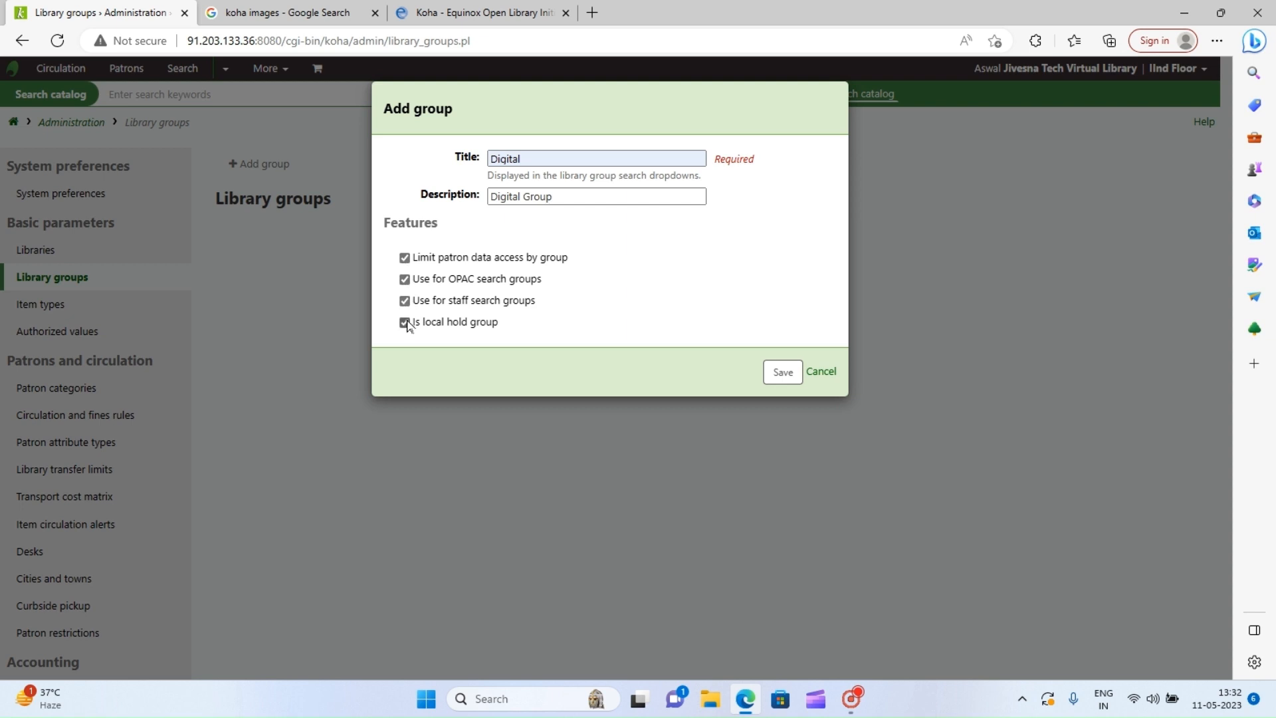
{"action": "left_click", "coordinate": [784, 375]}
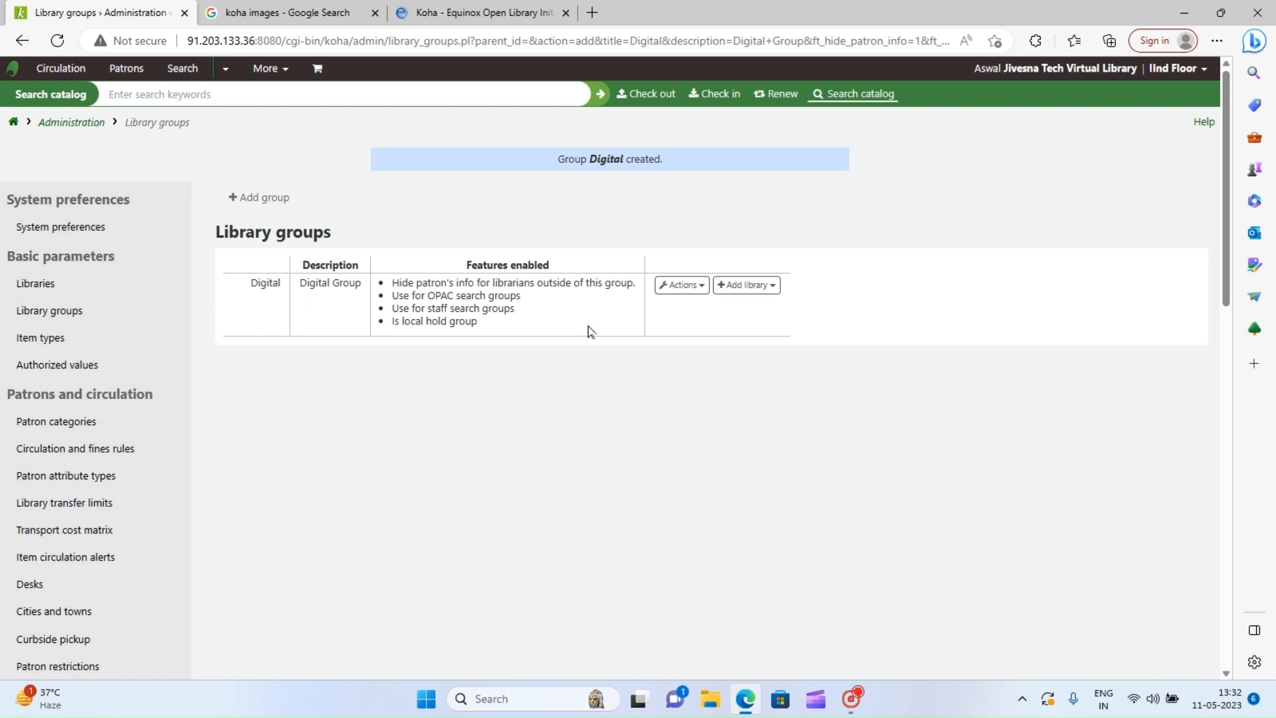
{"action": "left_click", "coordinate": [702, 291]}
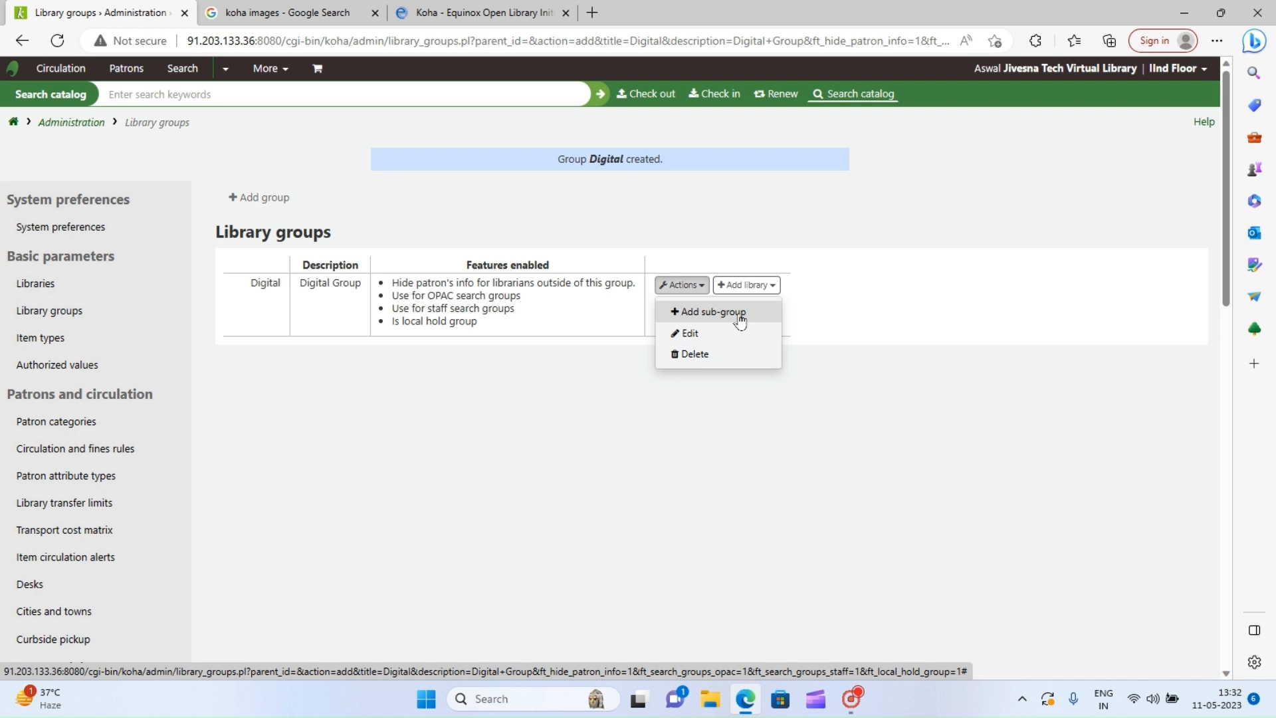
{"action": "left_click", "coordinate": [520, 424]}
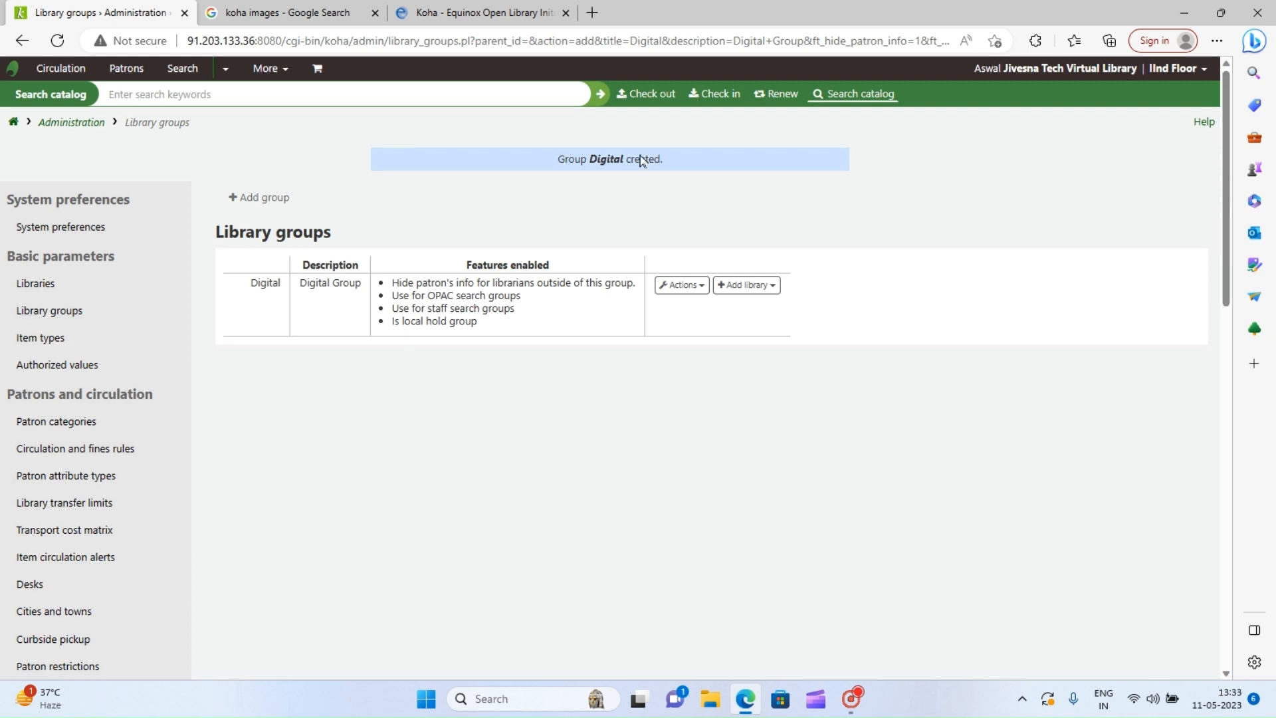
{"action": "left_click", "coordinate": [24, 43]}
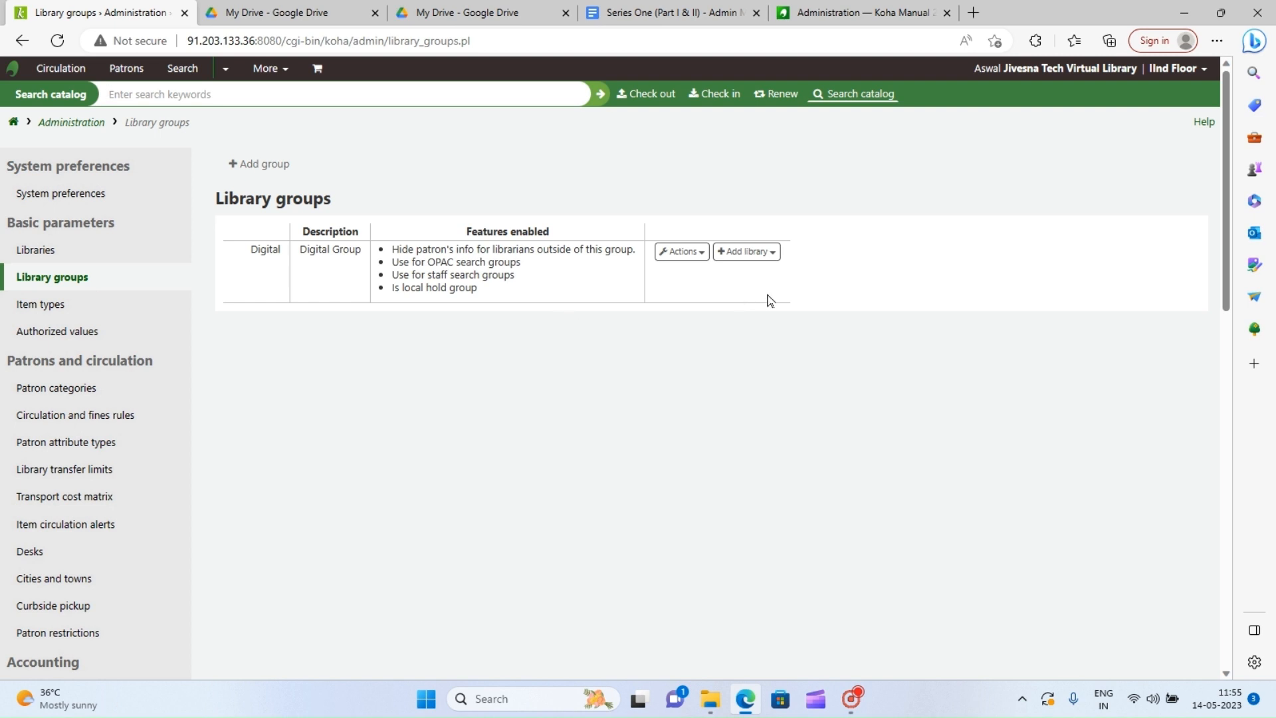
Add the Digital Library to the Digital library group.
{"action": "left_click", "coordinate": [773, 254]}
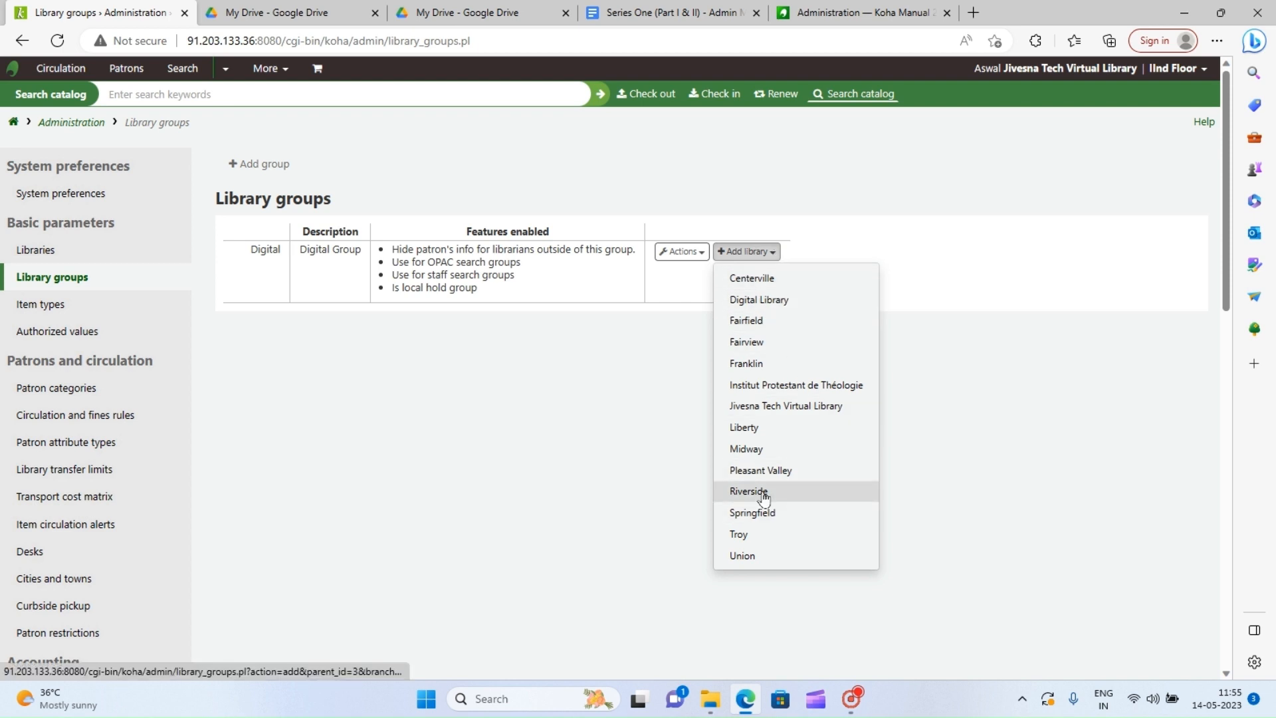
{"action": "left_click", "coordinate": [759, 301]}
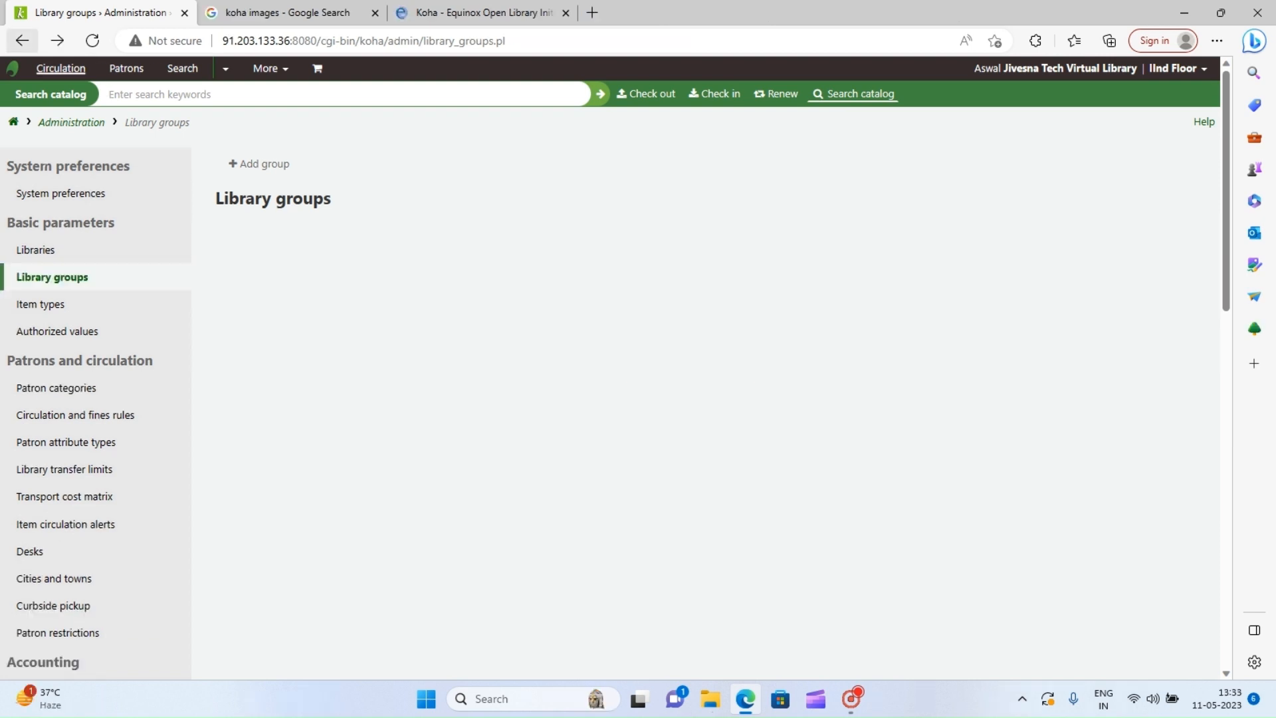
Start a new item type with the code RB and the description Rare Book.
{"action": "left_click", "coordinate": [48, 310]}
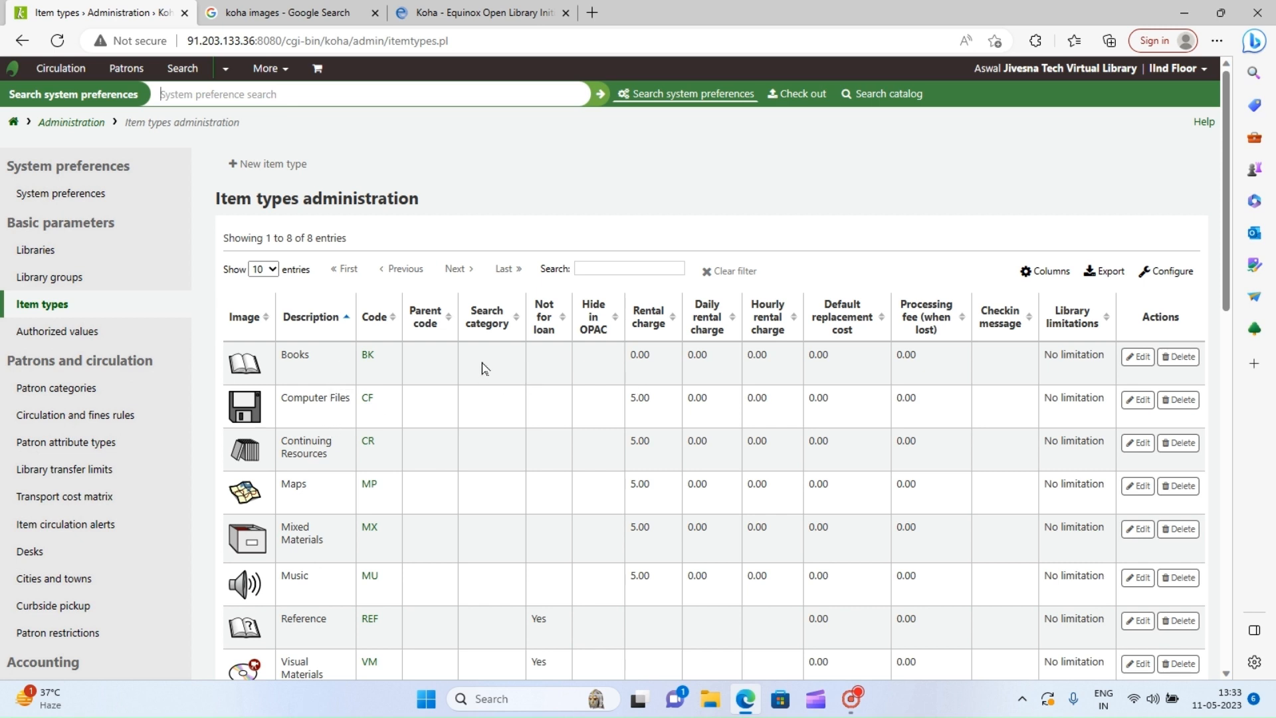
{"action": "left_click", "coordinate": [259, 166]}
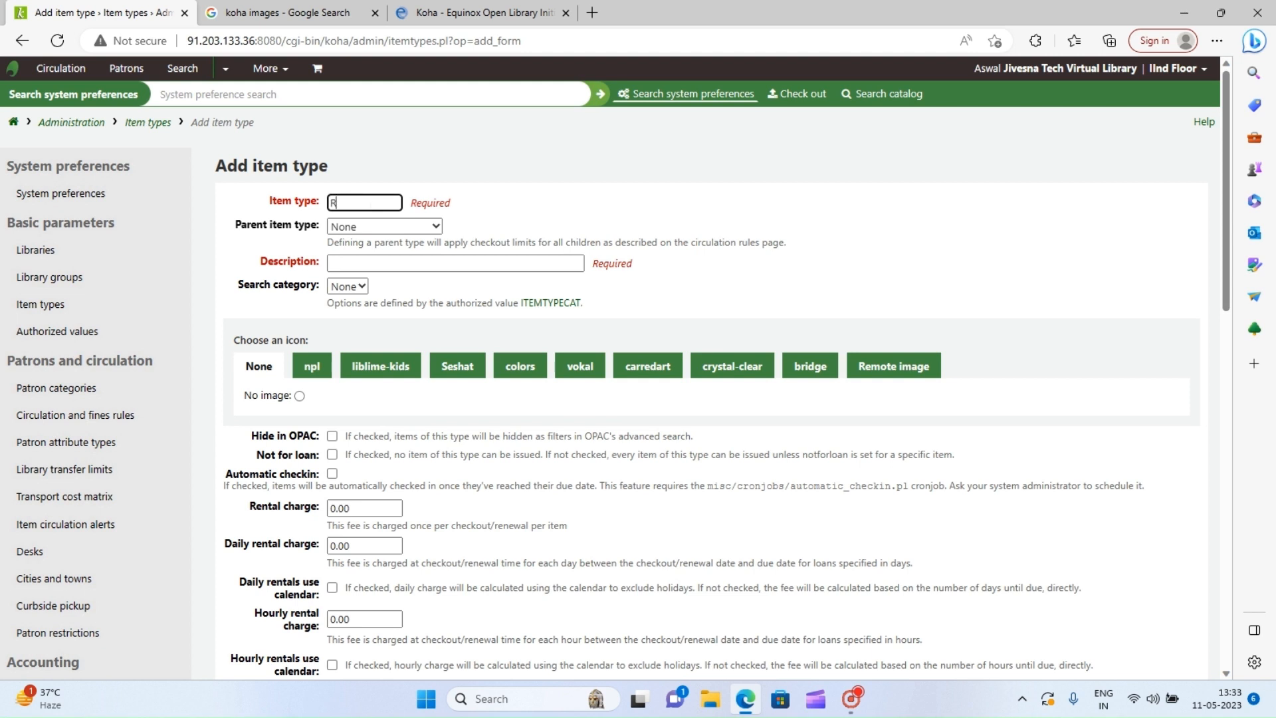
{"action": "type", "text": "B"}
{"action": "left_click", "coordinate": [420, 263]}
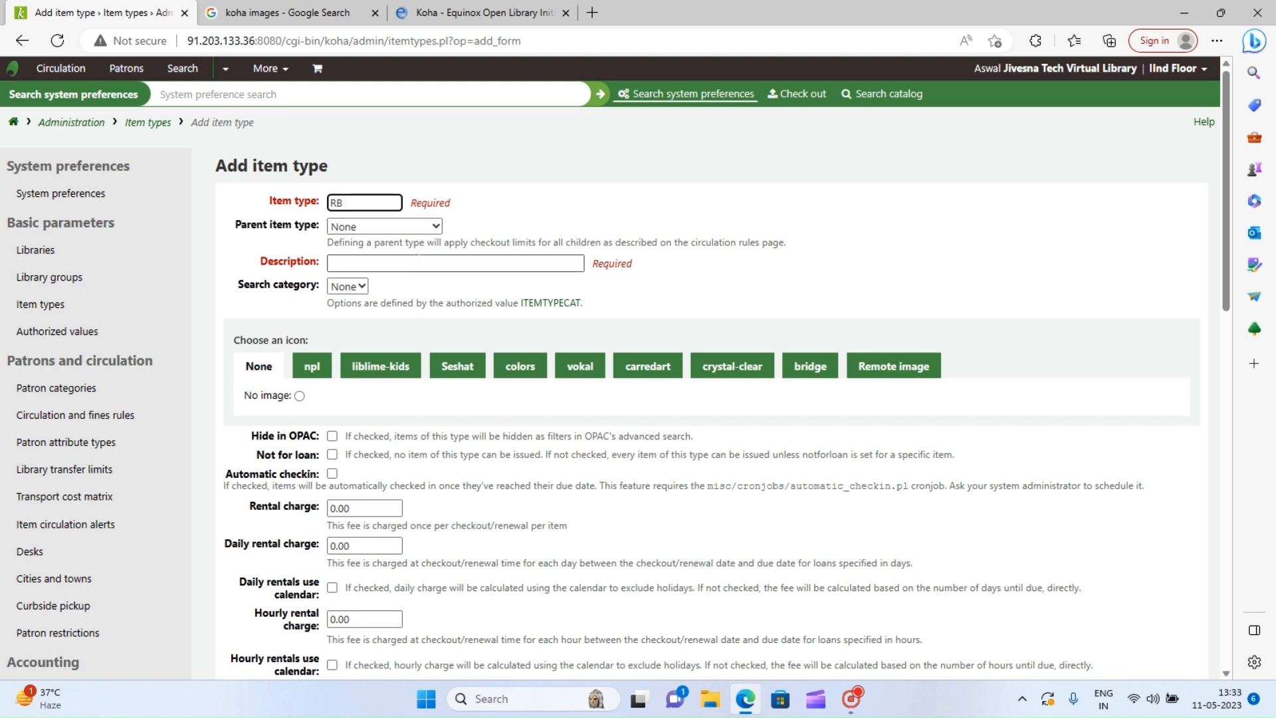
{"action": "type", "text": "R"}
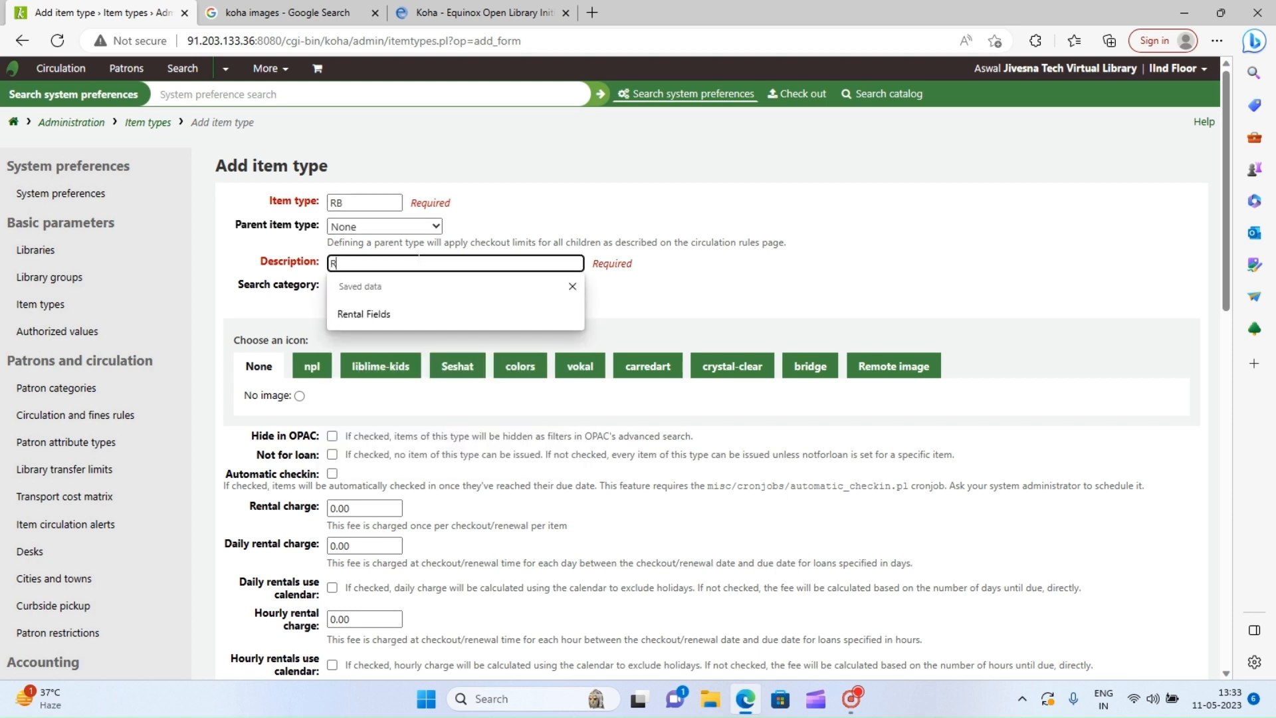
{"action": "type", "text": "are"}
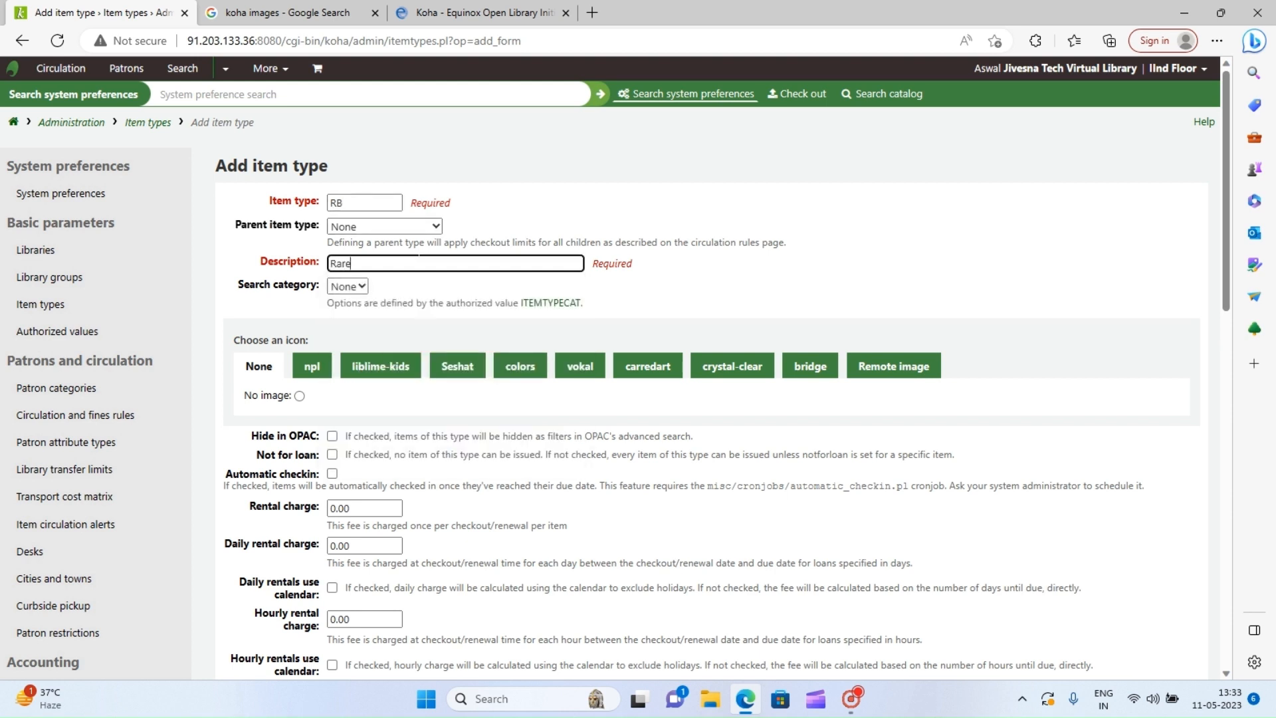
{"action": "type", "text": " Book"}
Assign the second icon of the npl set to the Rare Book item type and mark it as not for loan.
{"action": "left_click", "coordinate": [312, 374]}
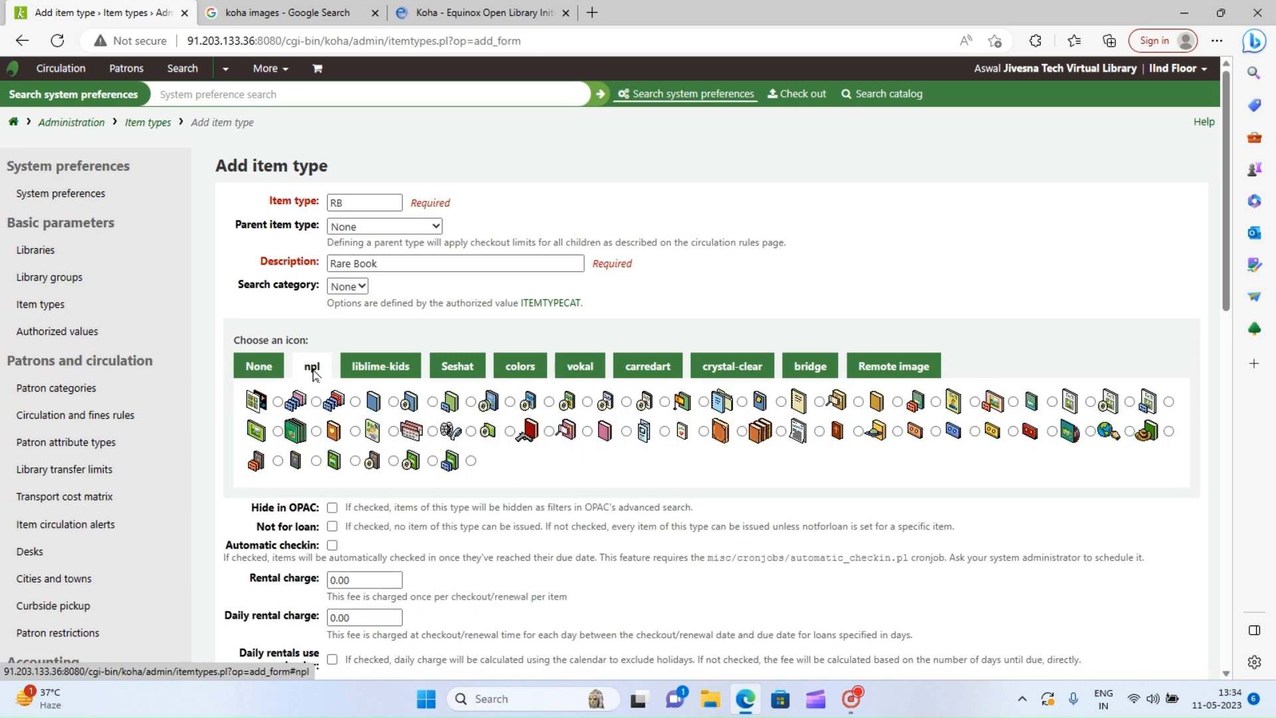
{"action": "left_click", "coordinate": [317, 402]}
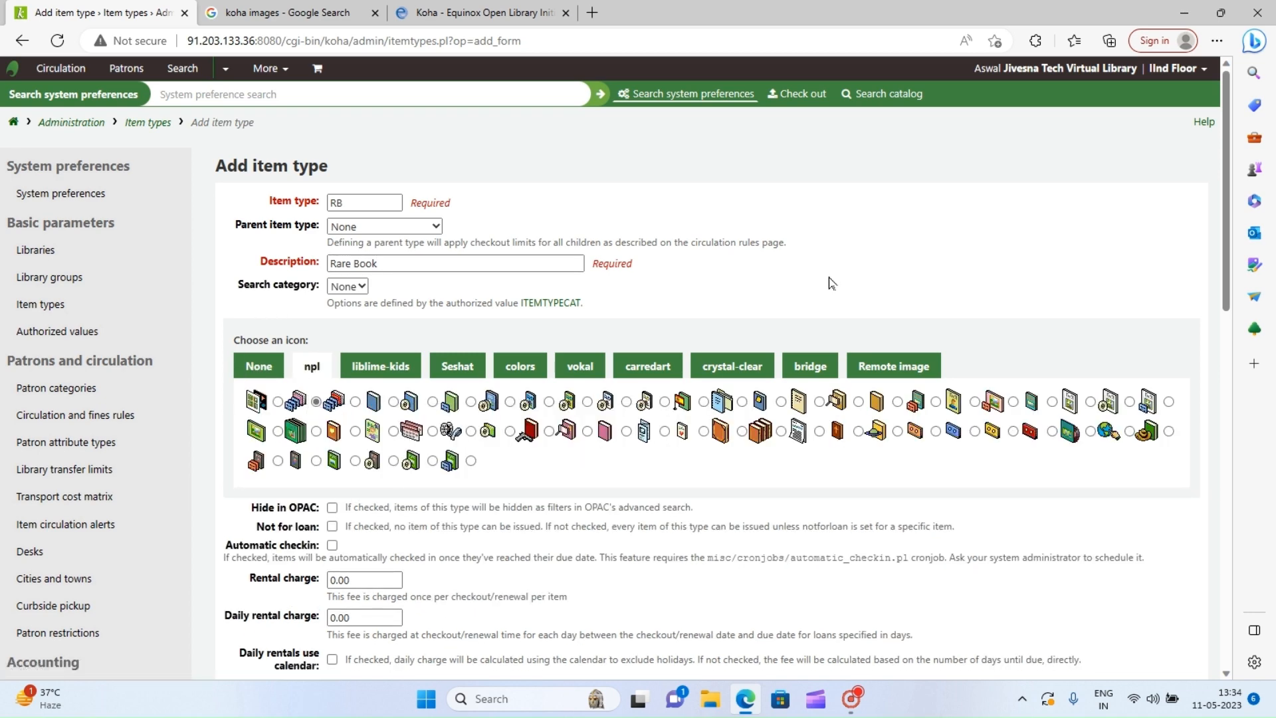
{"action": "left_click", "coordinate": [333, 528]}
{"action": "left_click_drag", "start_coordinate": [1227, 300], "coordinate": [1224, 460]}
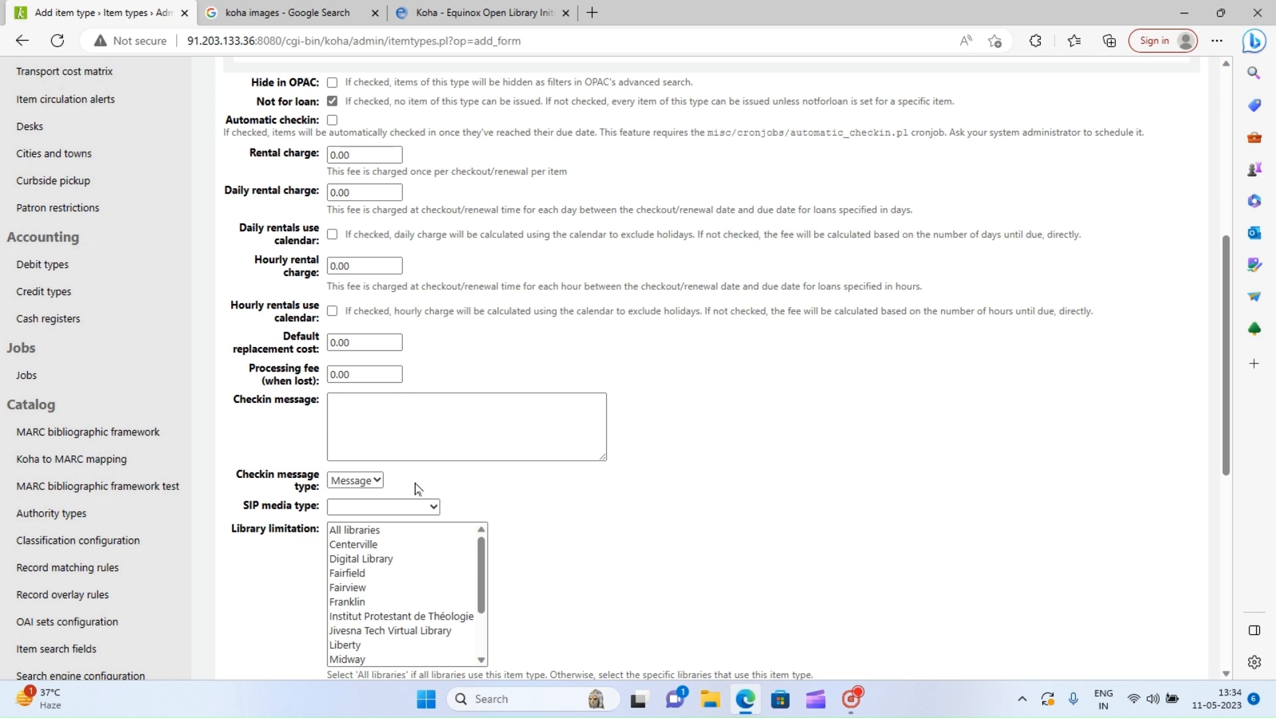
{"action": "left_click", "coordinate": [382, 481]}
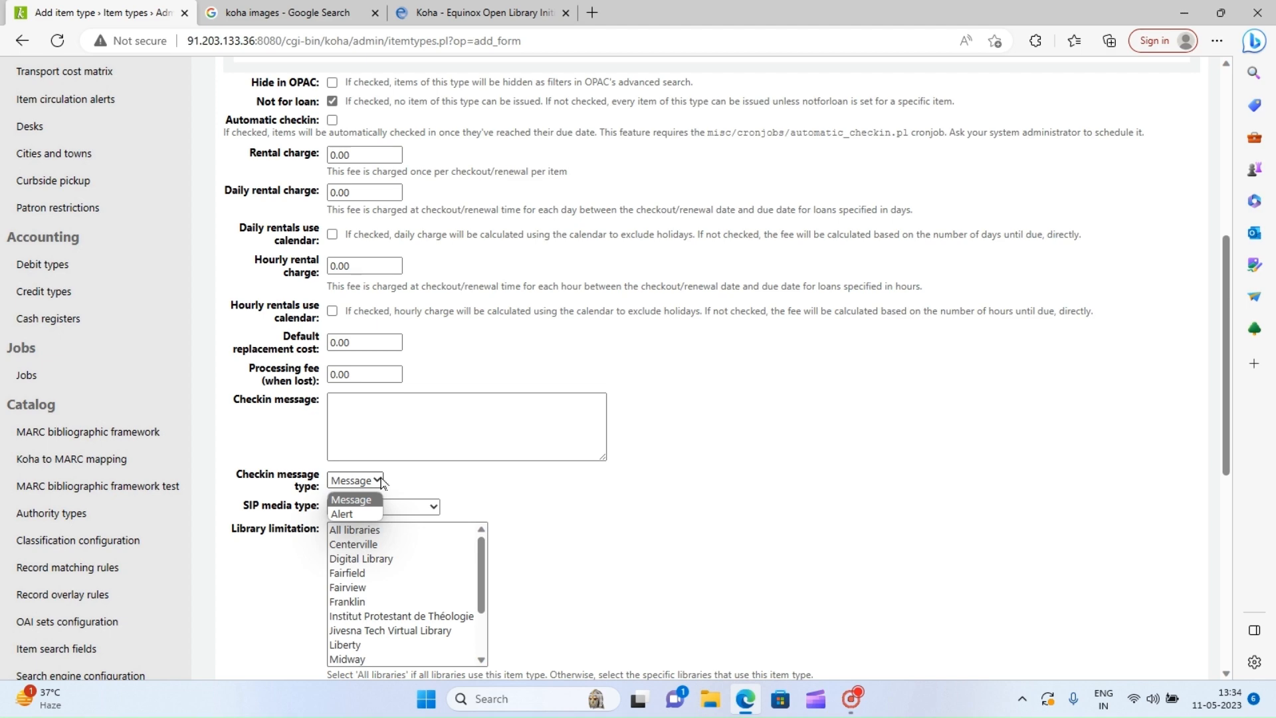
{"action": "left_click", "coordinate": [383, 481]}
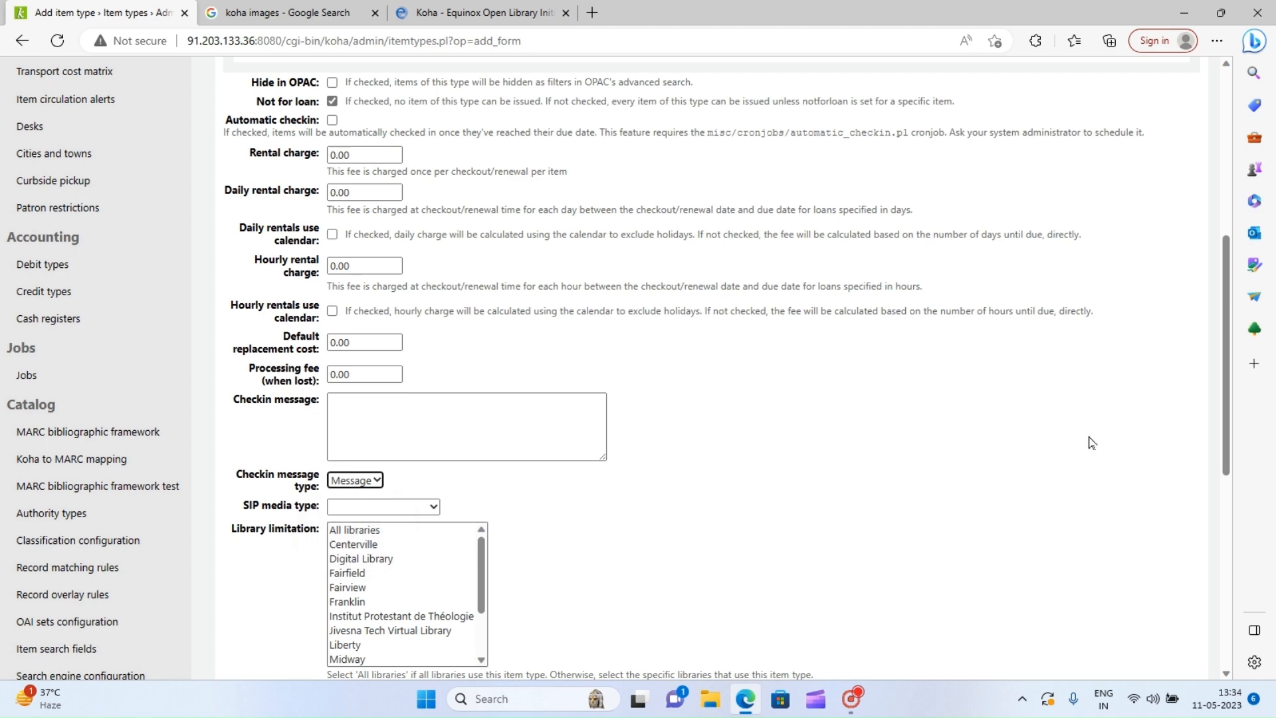
Save the new Rare Book item type.
{"action": "left_click_drag", "start_coordinate": [1226, 410], "coordinate": [1230, 529]}
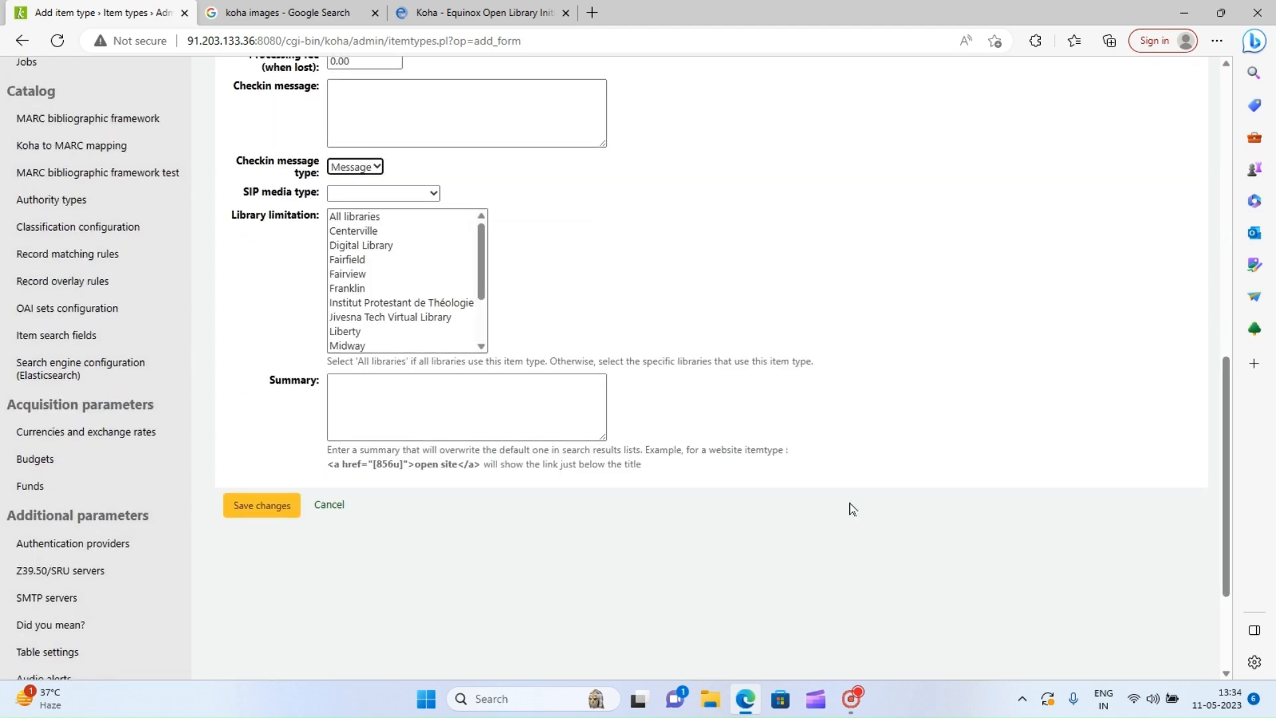
{"action": "left_click", "coordinate": [275, 508]}
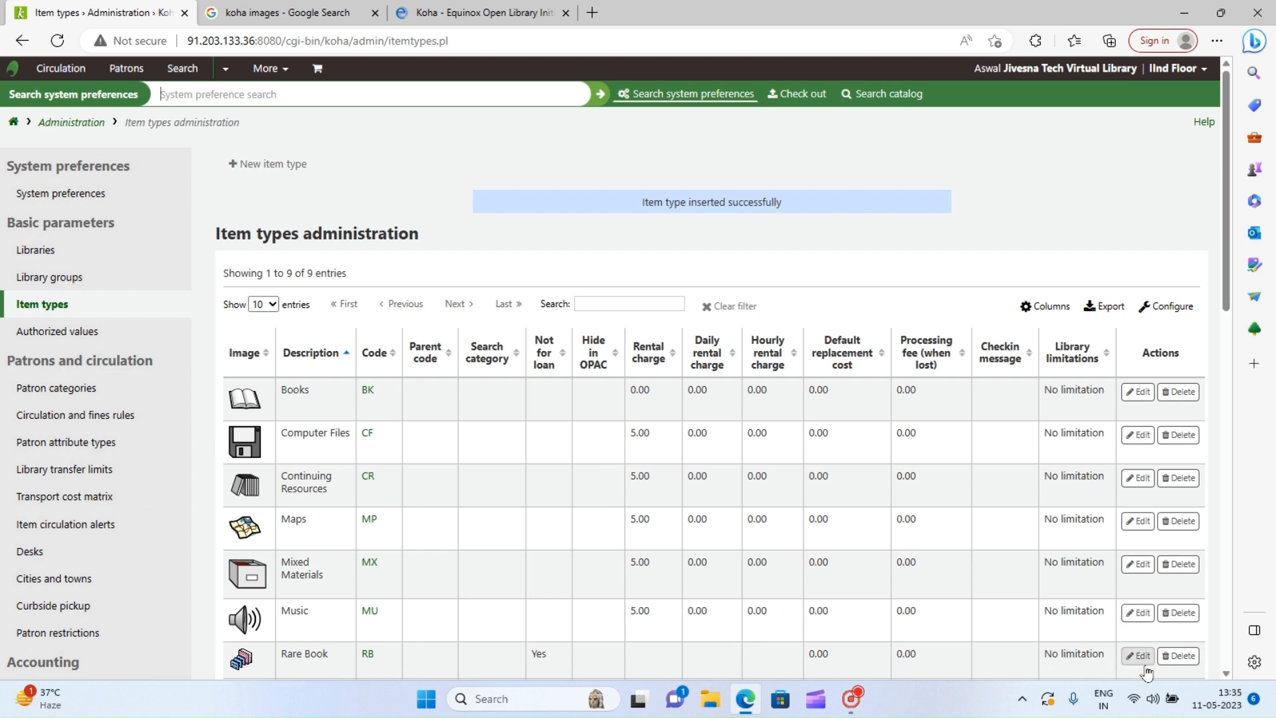
Create and save a new authorized value category named Cource.
{"action": "left_click", "coordinate": [38, 337]}
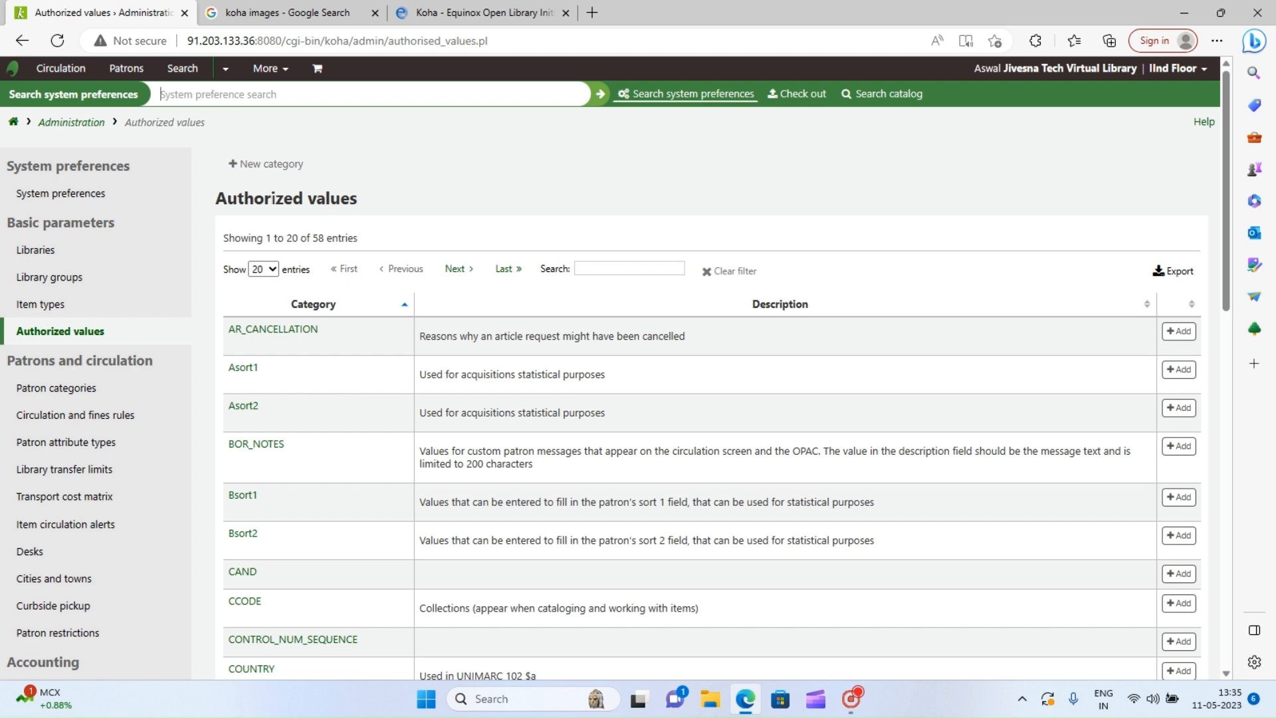
{"action": "left_click", "coordinate": [269, 171]}
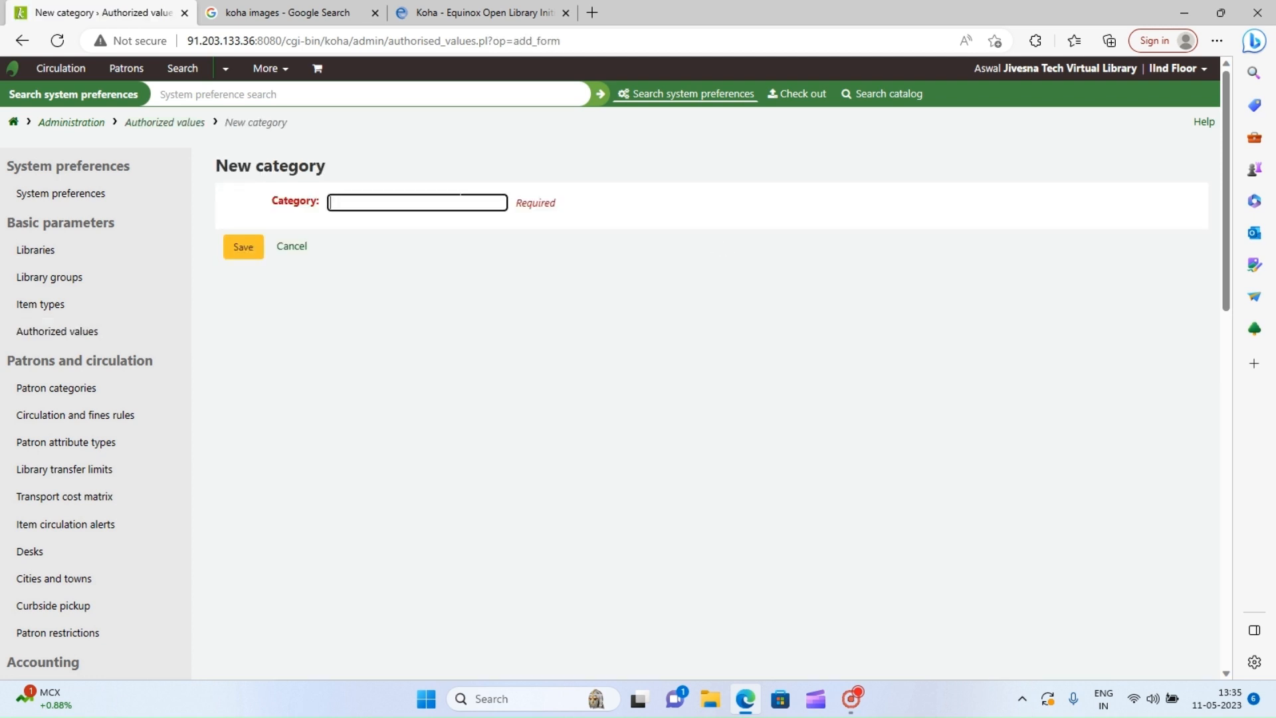
{"action": "left_click", "coordinate": [414, 199]}
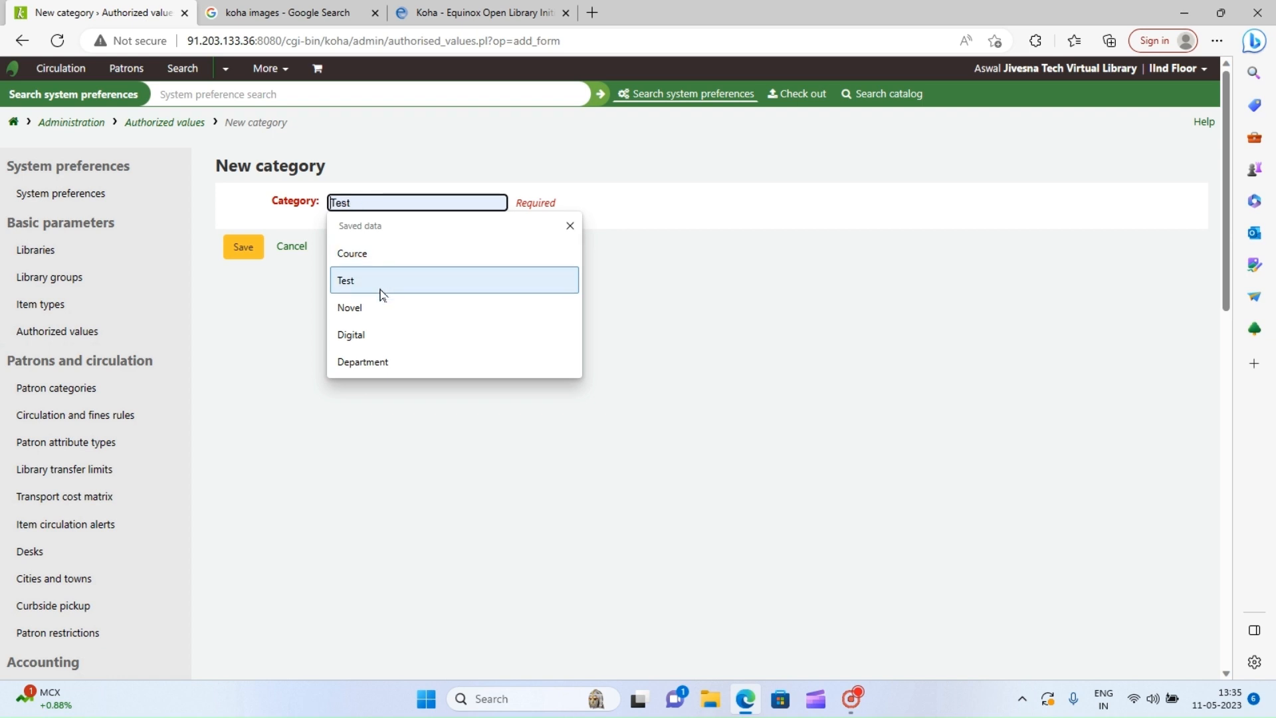
{"action": "left_click", "coordinate": [378, 252]}
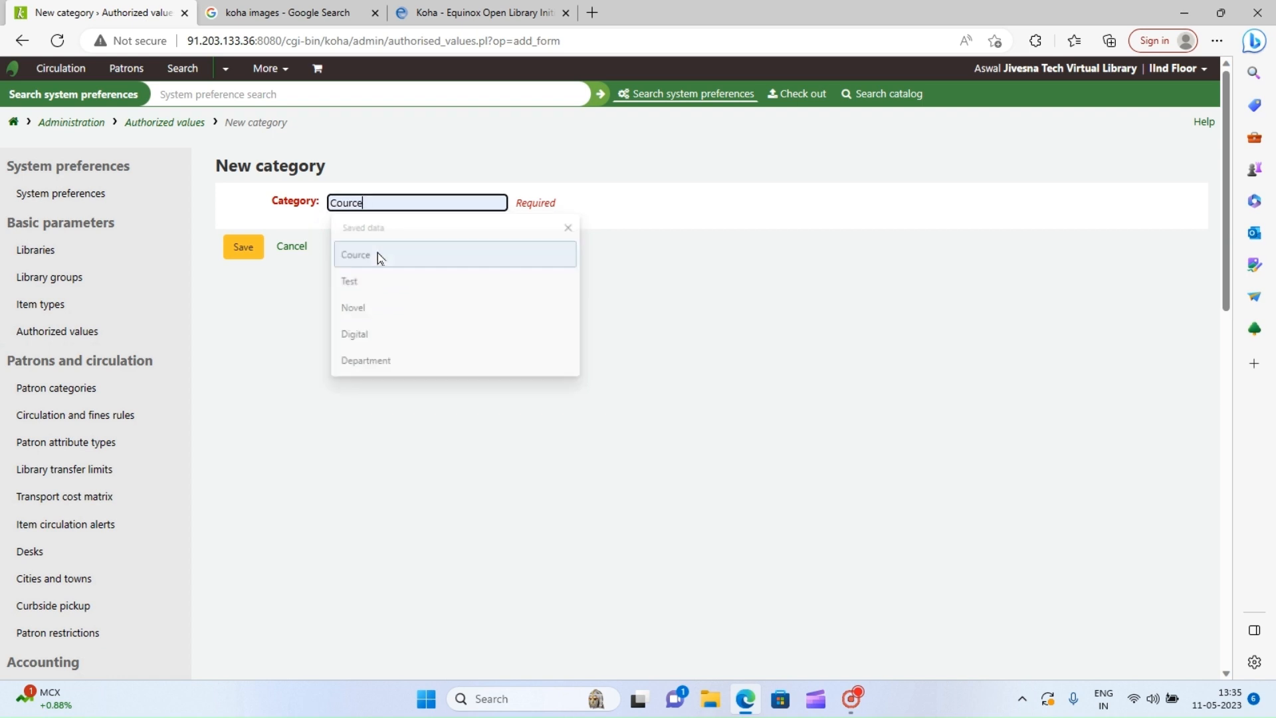
{"action": "left_click", "coordinate": [240, 258]}
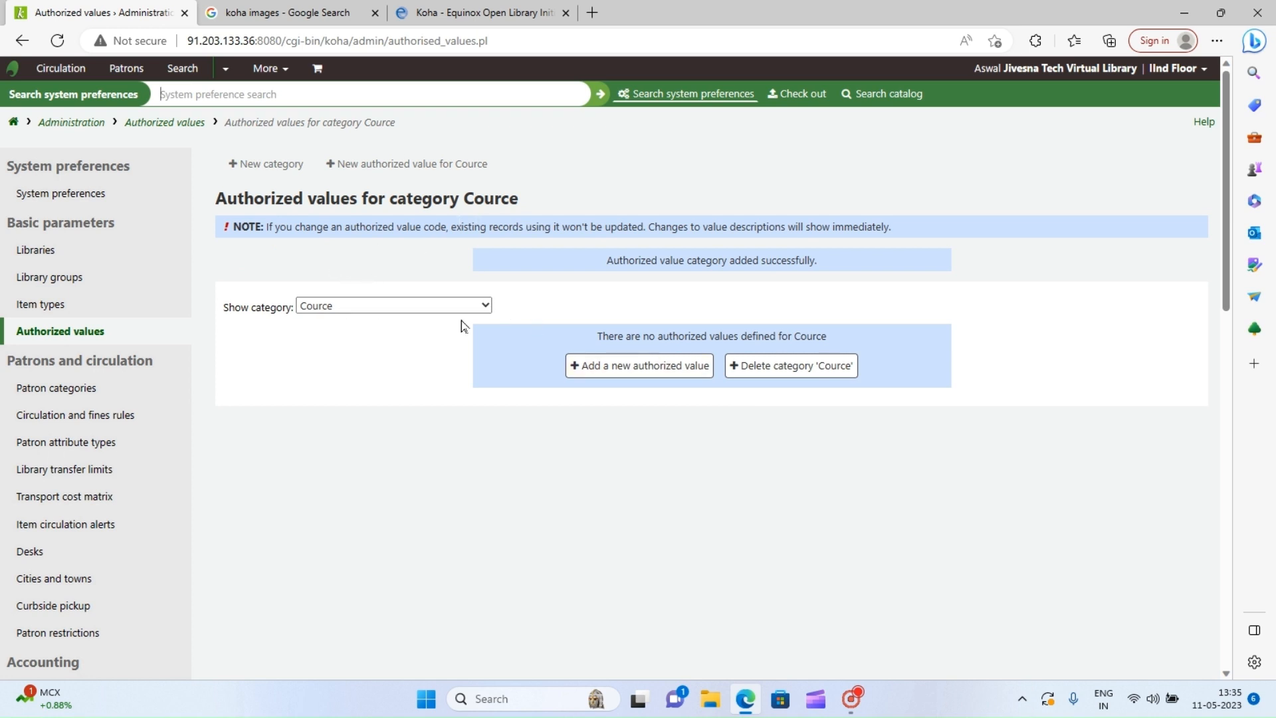
{"action": "left_click", "coordinate": [484, 307]}
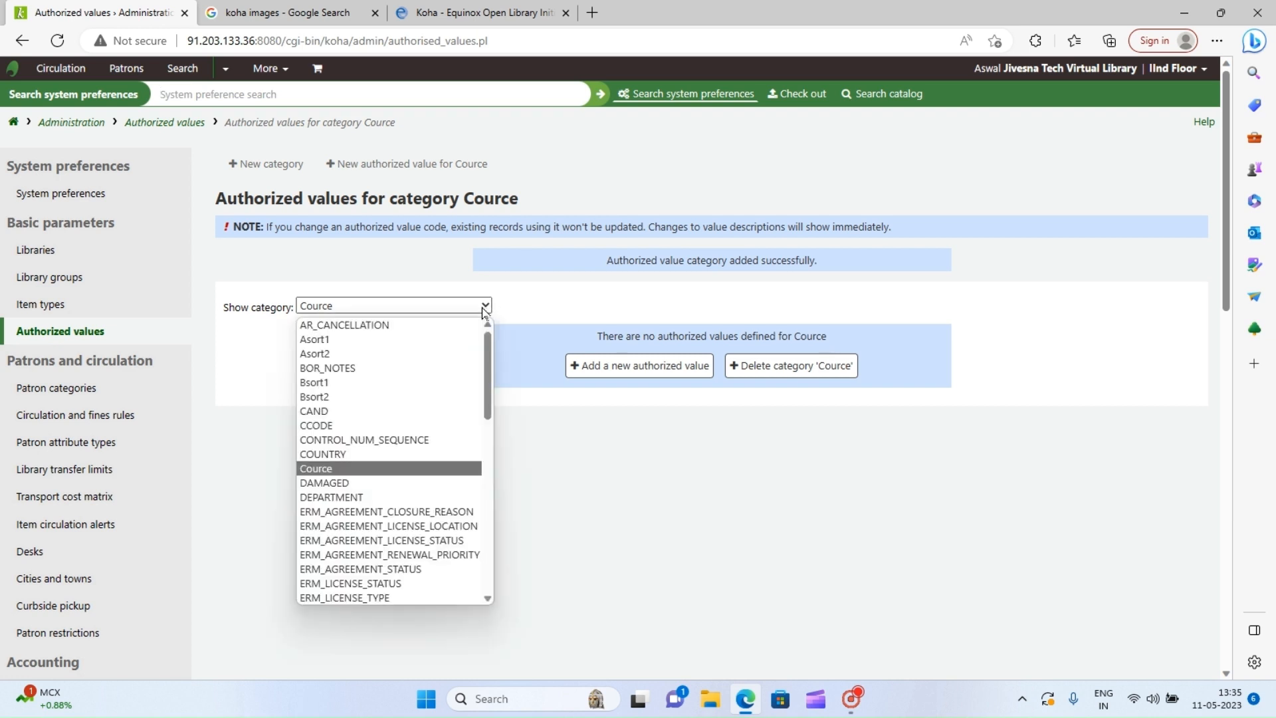
{"action": "left_click", "coordinate": [484, 309]}
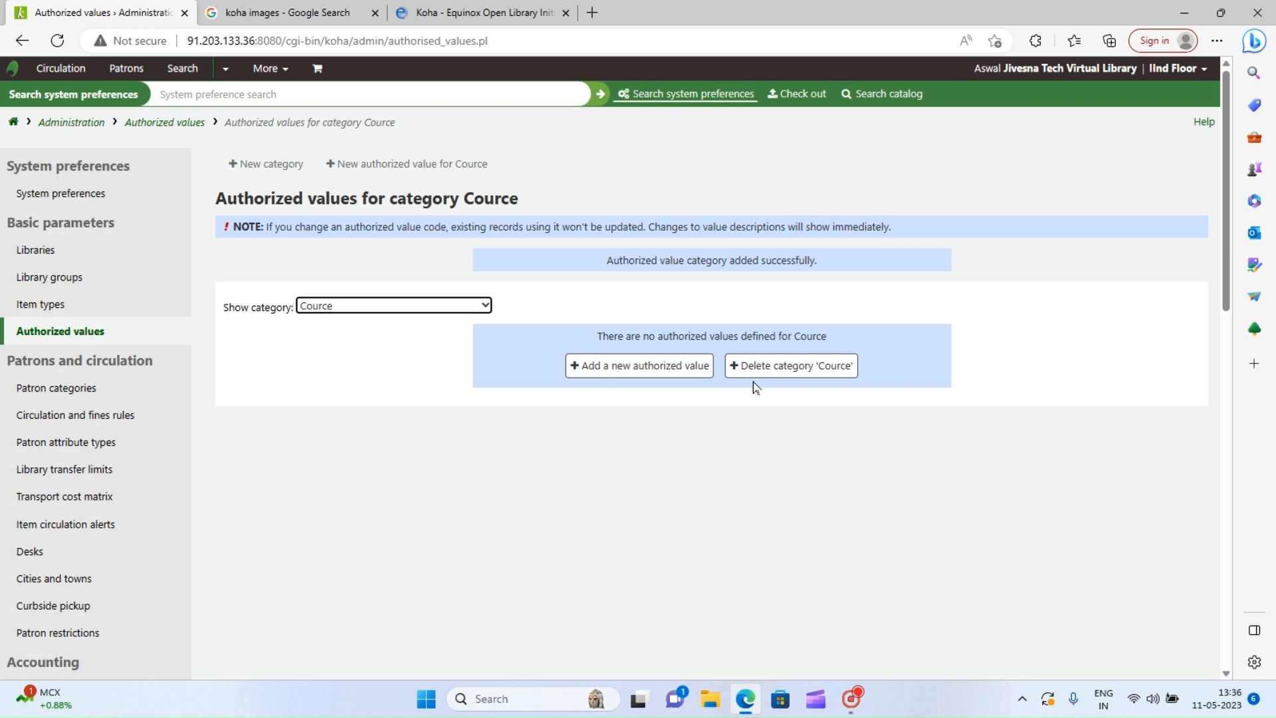
Add the authorized value Commerce with the description Commerce to the Cource category, and save it.
{"action": "left_click", "coordinate": [390, 171]}
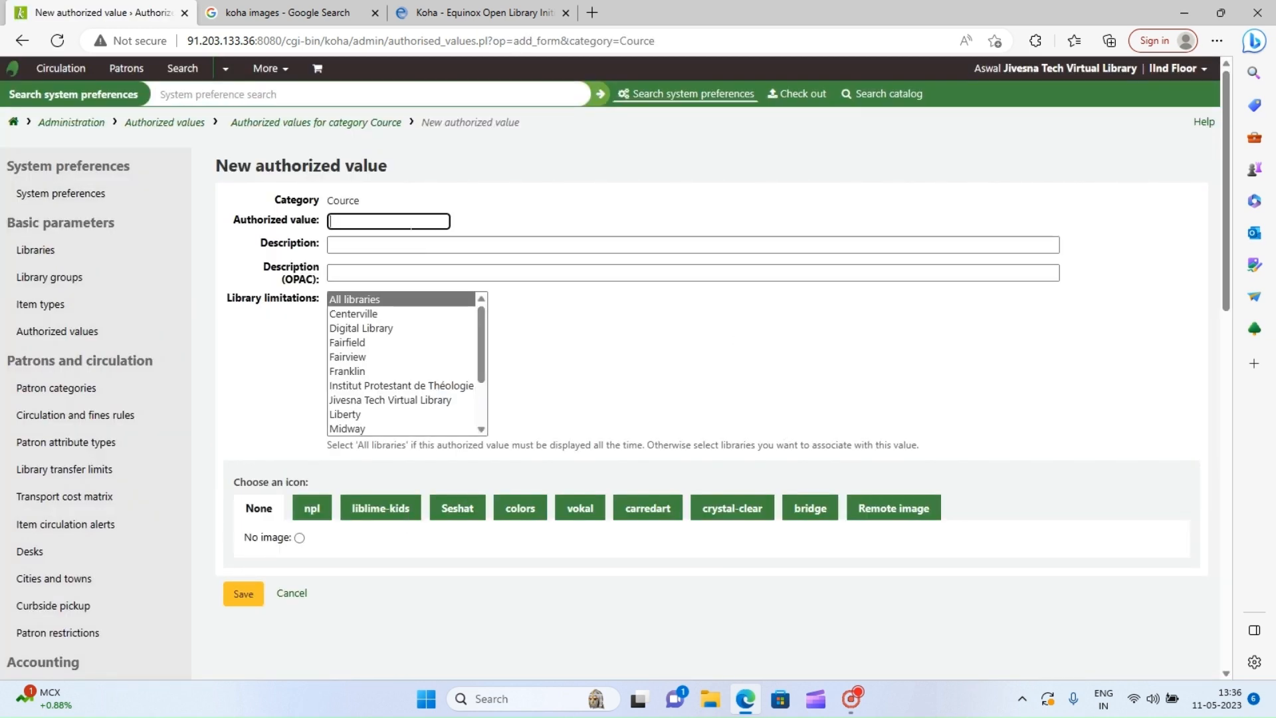
{"action": "type", "text": "Commerc"}
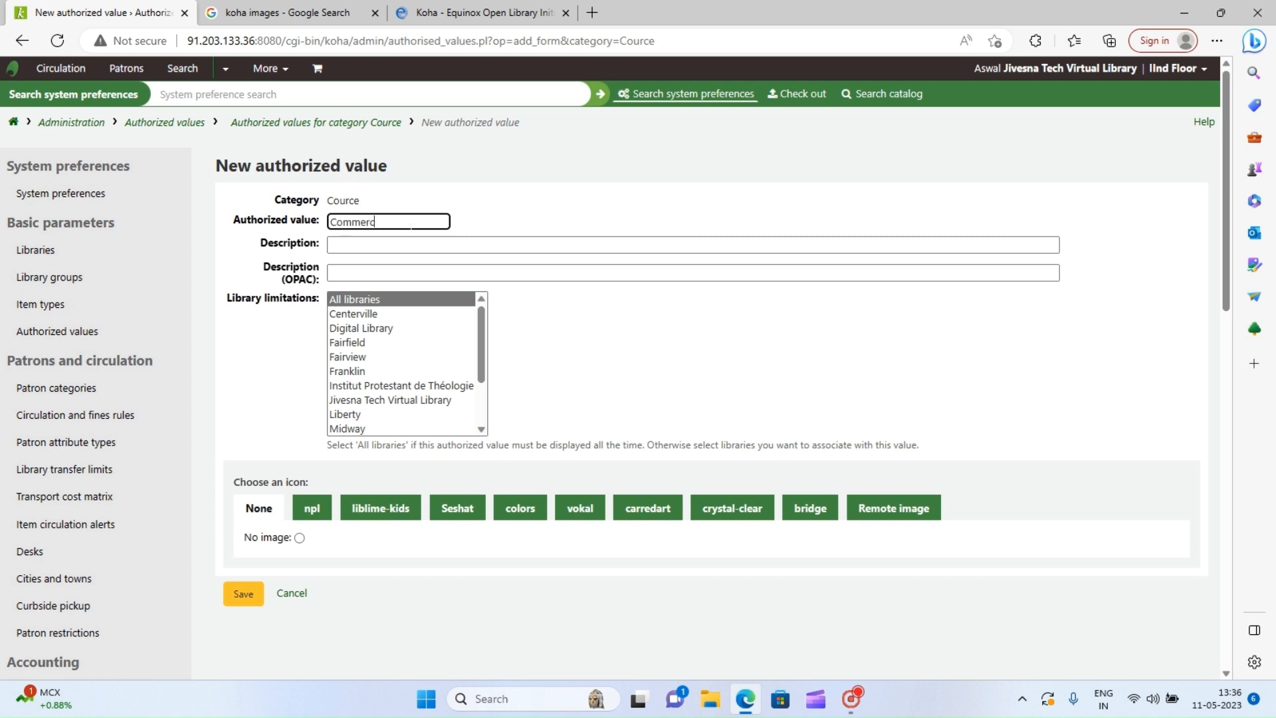
{"action": "type", "text": "e"}
{"action": "left_click", "coordinate": [389, 246]}
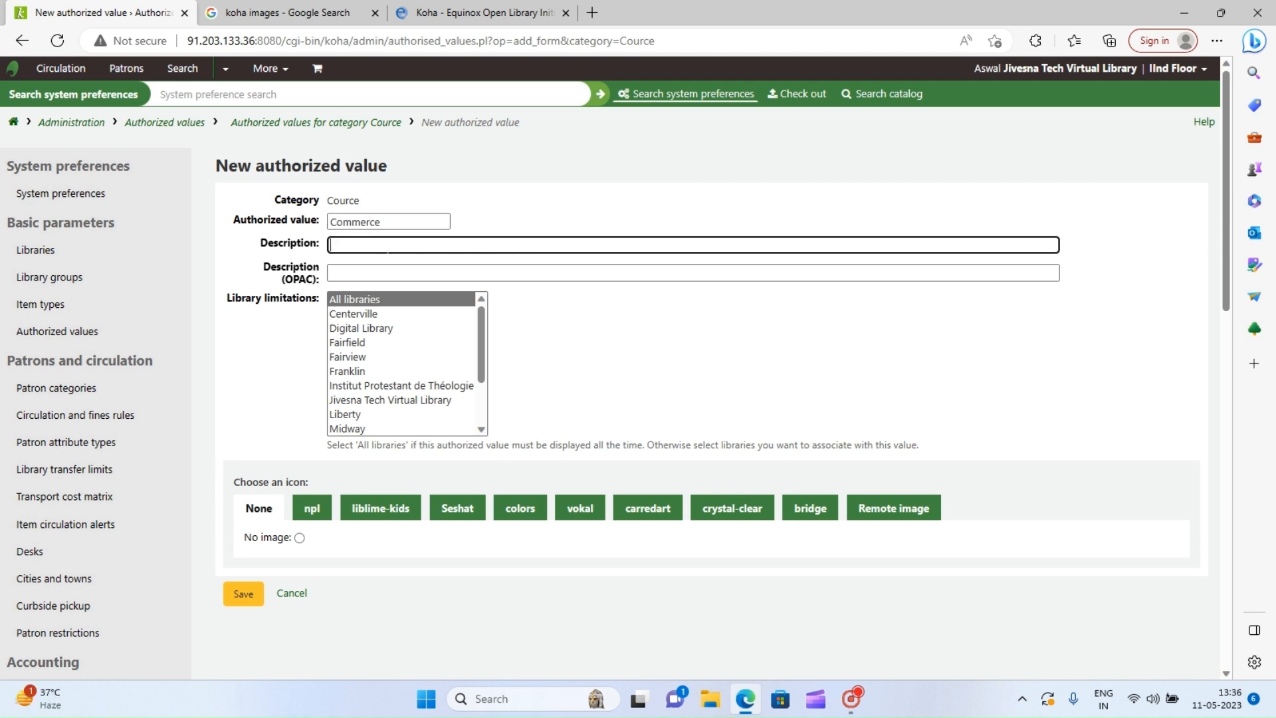
{"action": "type", "text": "Comerce"}
{"action": "left_click", "coordinate": [357, 240]}
{"action": "left_click", "coordinate": [367, 308]}
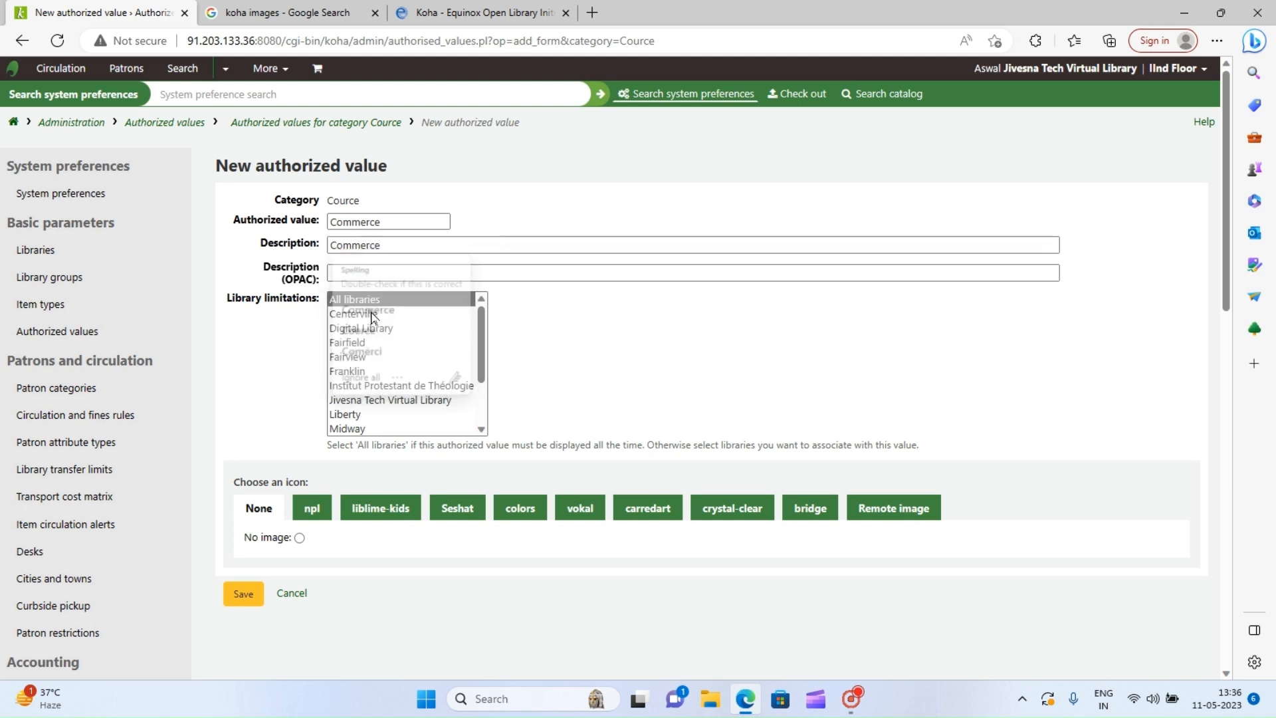
{"action": "left_click", "coordinate": [245, 591]}
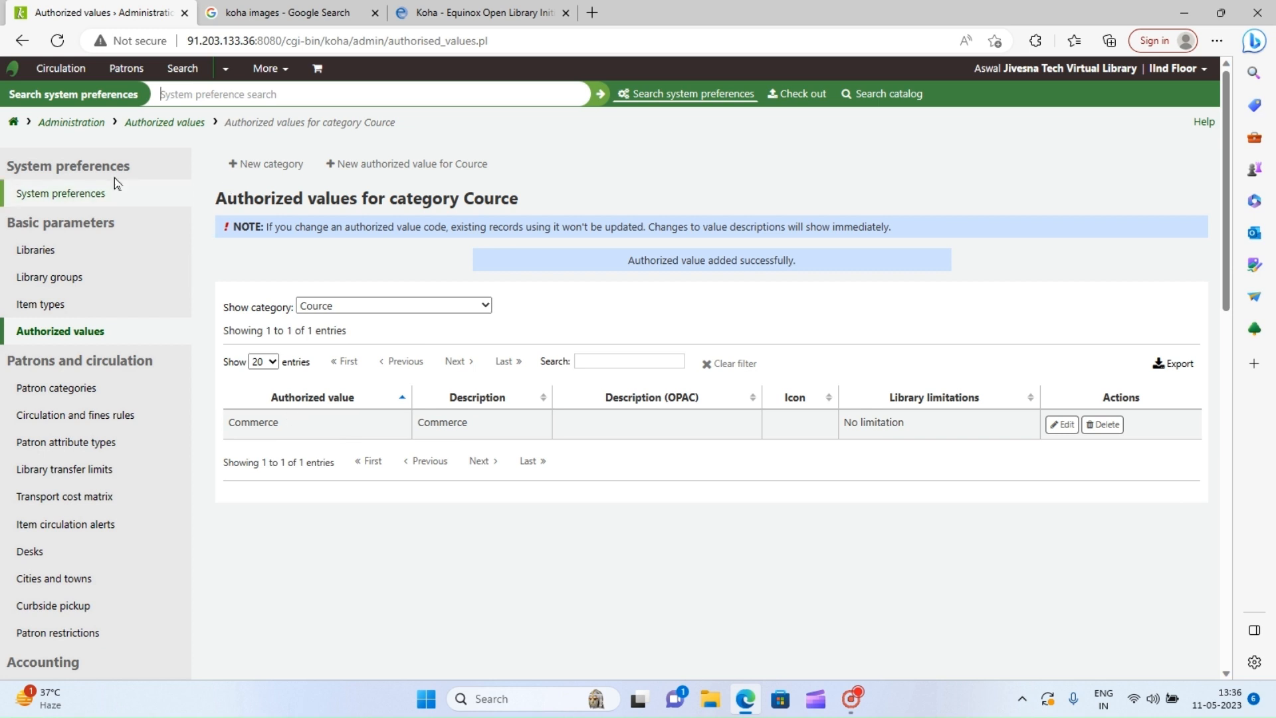
Add the authorized value Civil Engineering to the DEPARTMENT category, reuse its name as the description, and save it.
{"action": "left_click", "coordinate": [24, 42]}
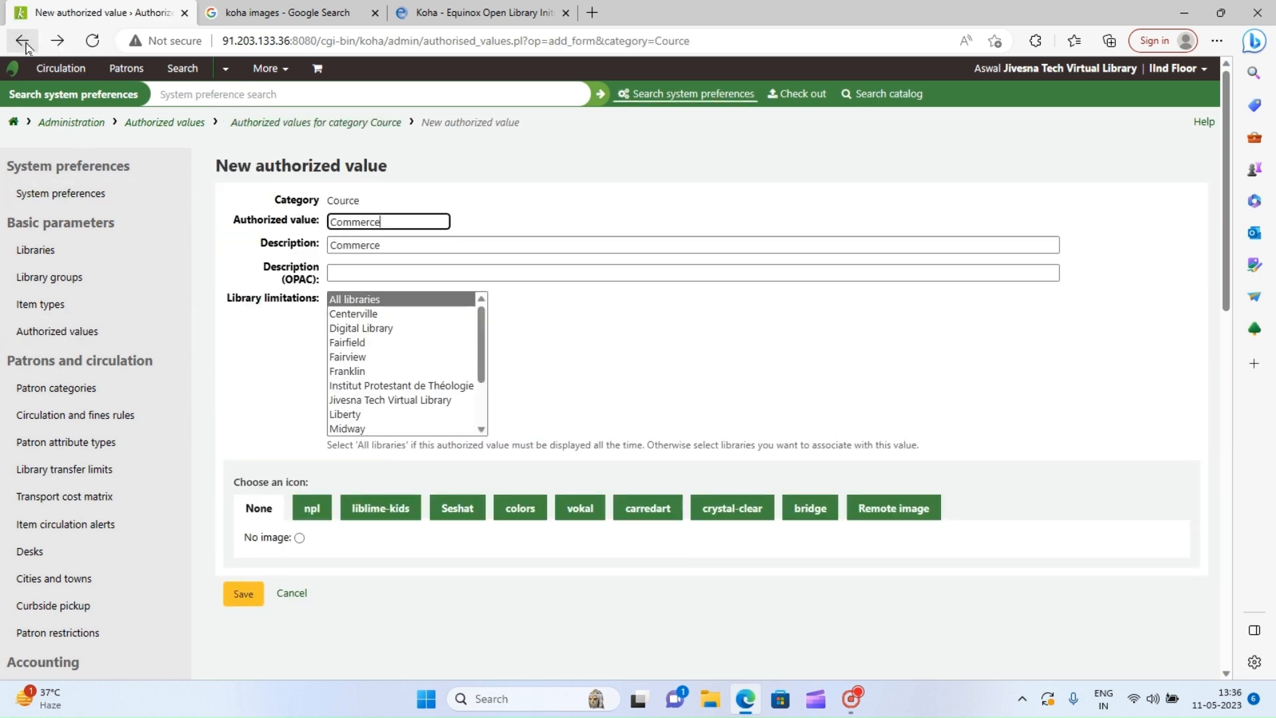
{"action": "left_click", "coordinate": [23, 42]}
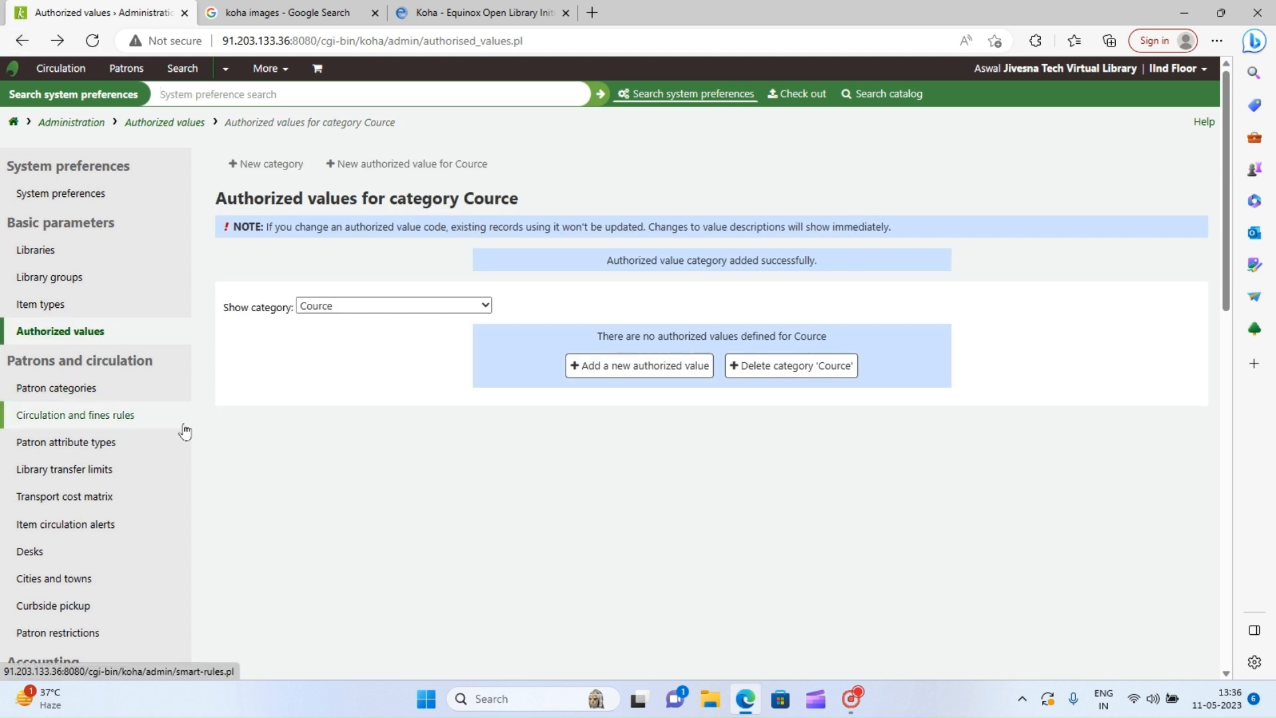
{"action": "left_click", "coordinate": [91, 338]}
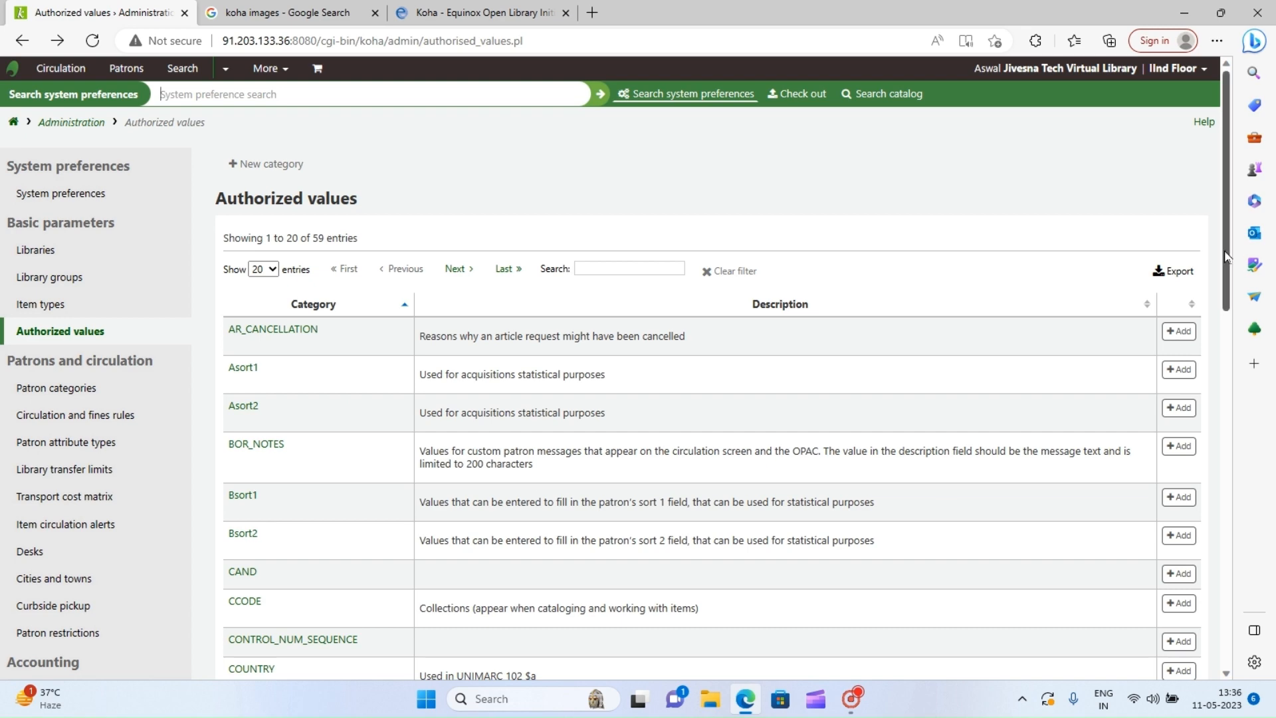
{"action": "left_click_drag", "start_coordinate": [1227, 257], "coordinate": [1236, 368]}
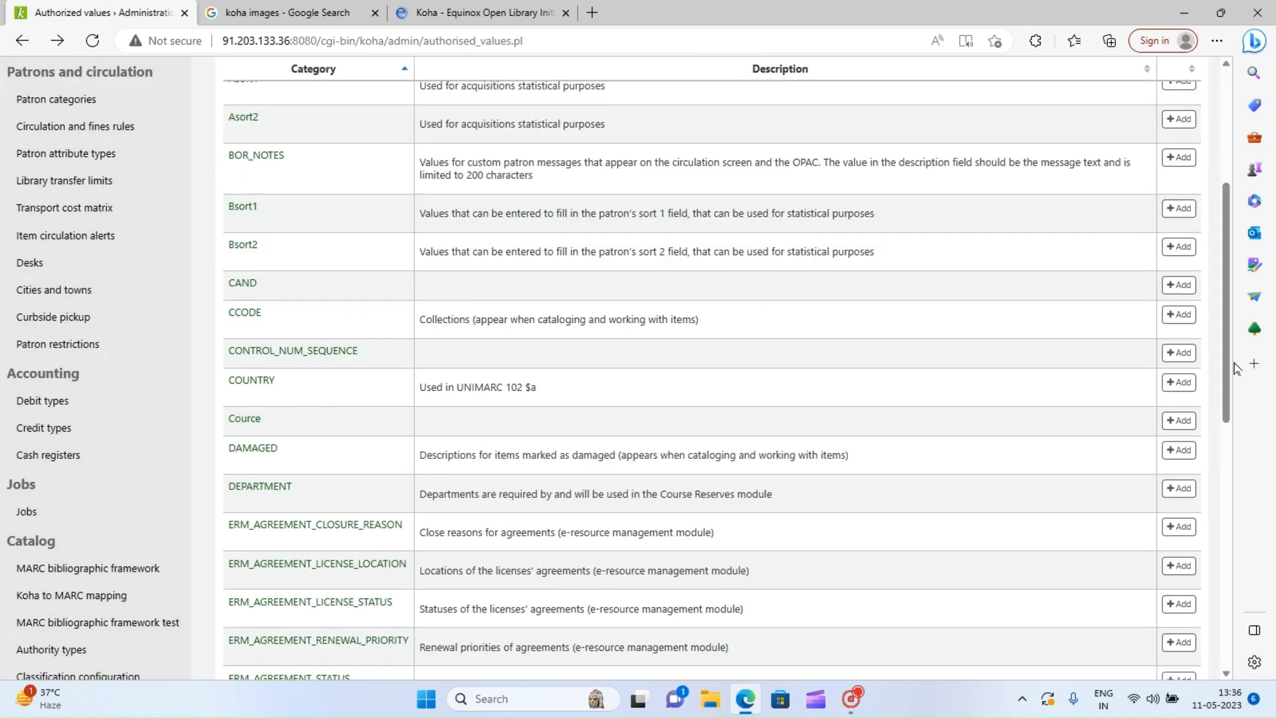
{"action": "left_click", "coordinate": [268, 487]}
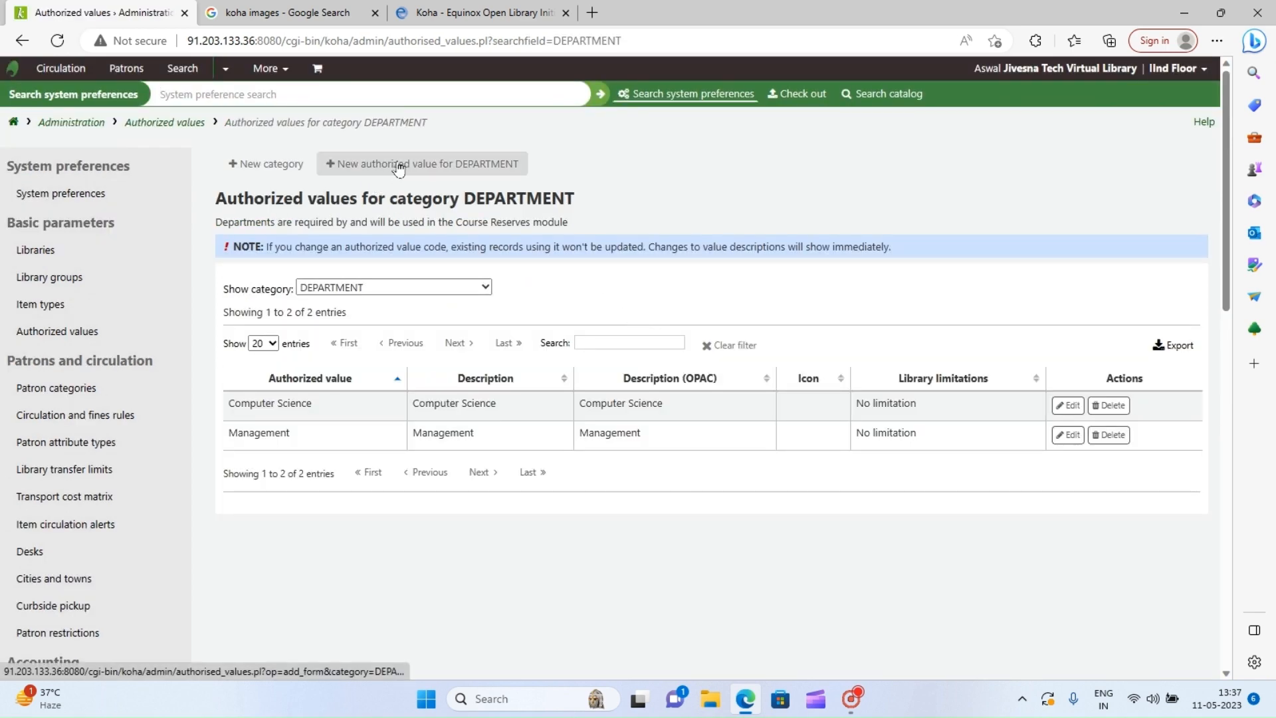
{"action": "left_click", "coordinate": [399, 166]}
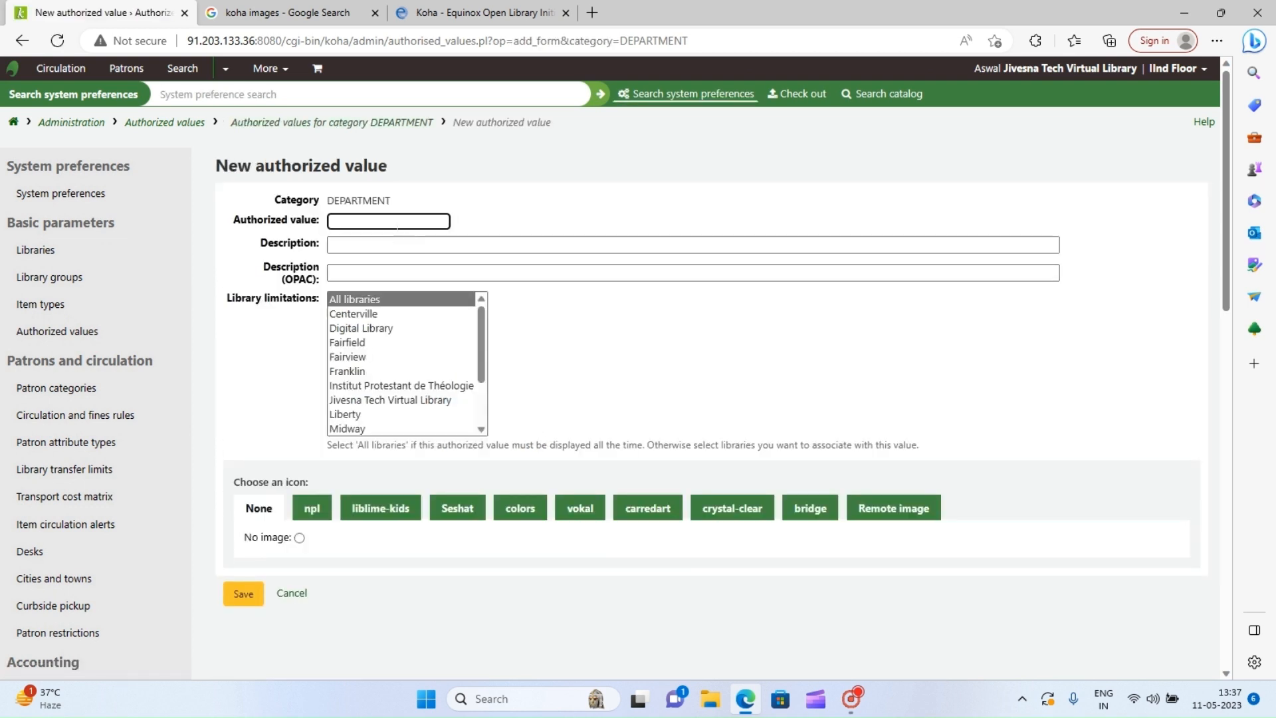
{"action": "type", "text": "Cid"}
{"action": "left_click_drag", "start_coordinate": [423, 228], "coordinate": [332, 222]}
{"action": "key", "text": "ctrl+c"}
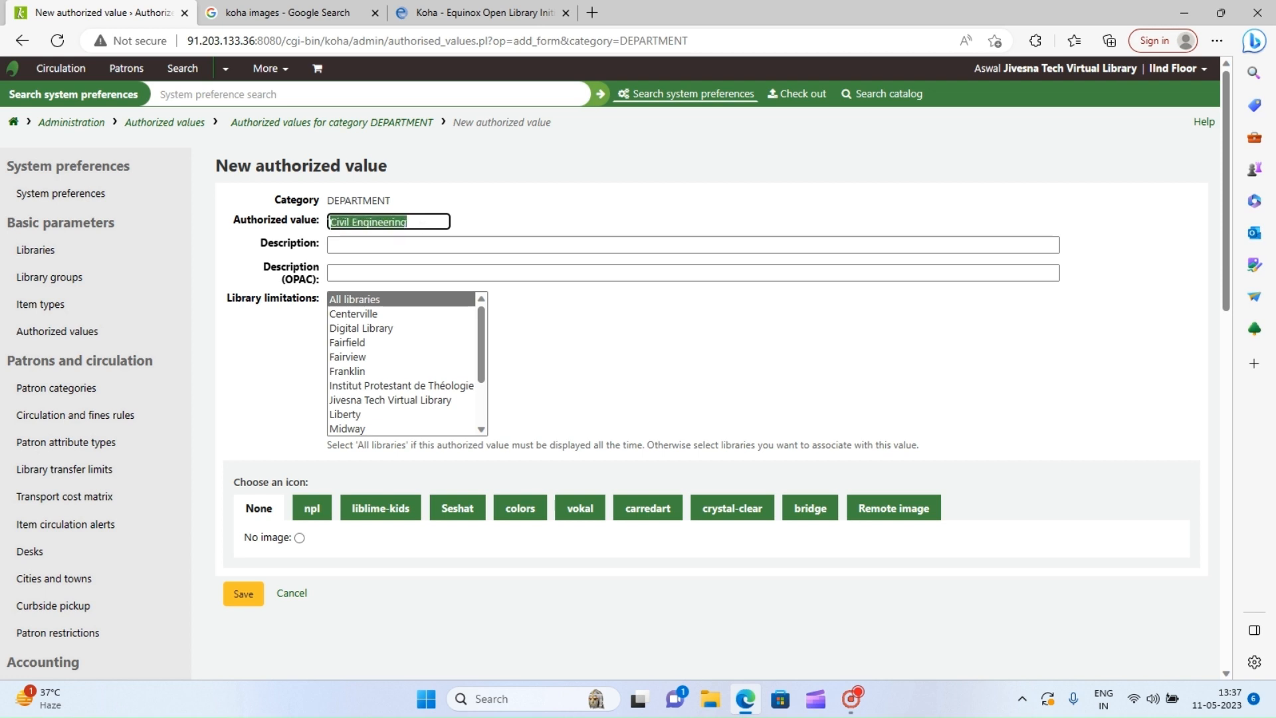
{"action": "left_click", "coordinate": [353, 242]}
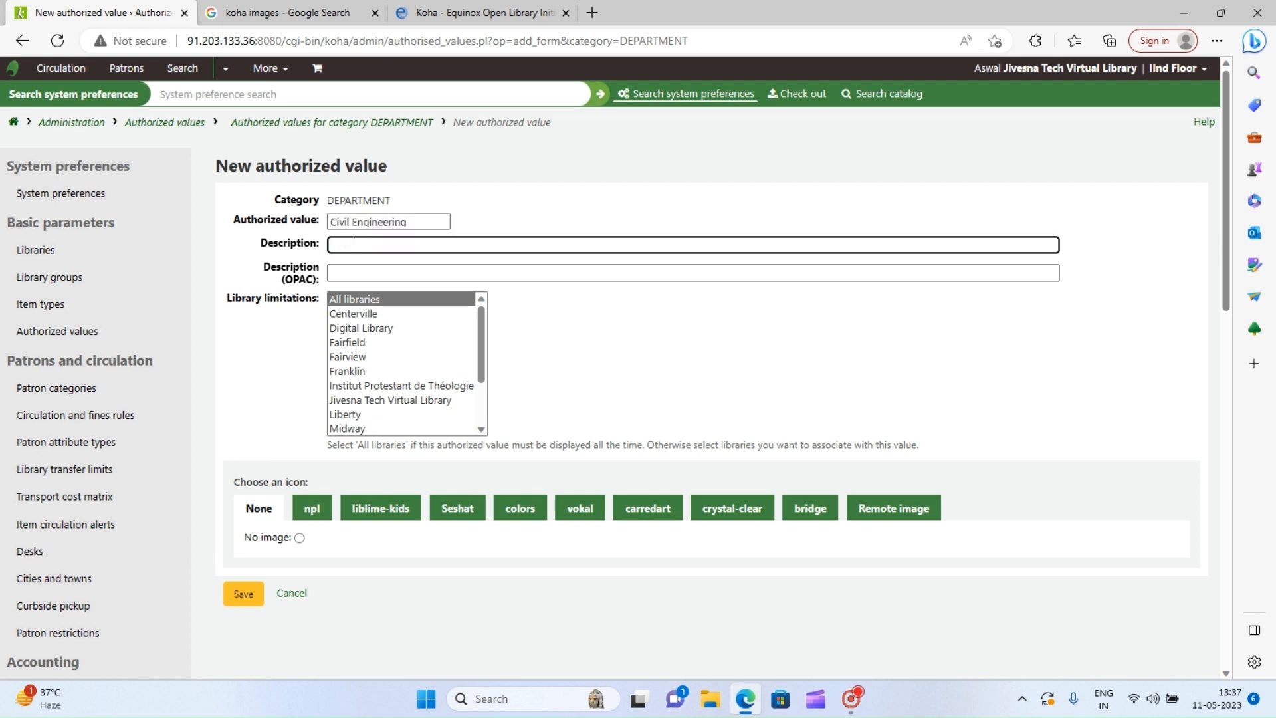
{"action": "key", "text": "ctrl+v"}
{"action": "left_click", "coordinate": [241, 598]}
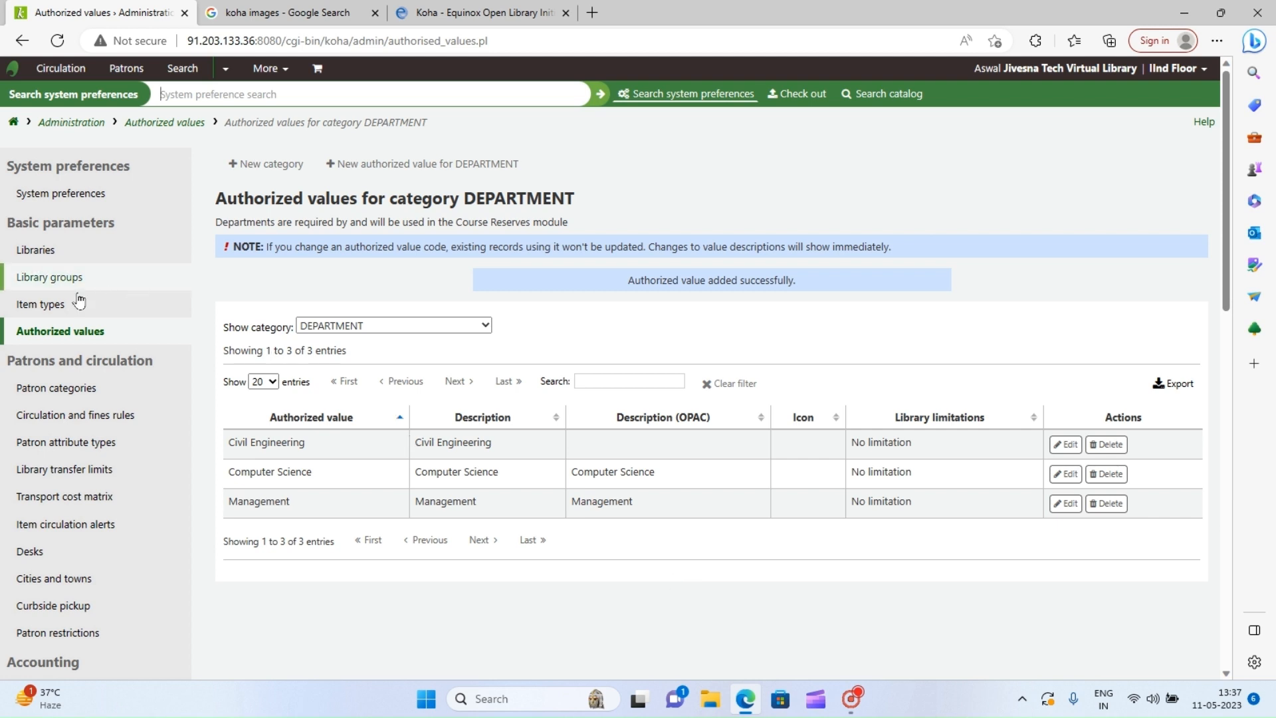
Review the collection values in the CCODE category and return to the list of authorized value categories.
{"action": "left_click", "coordinate": [59, 332]}
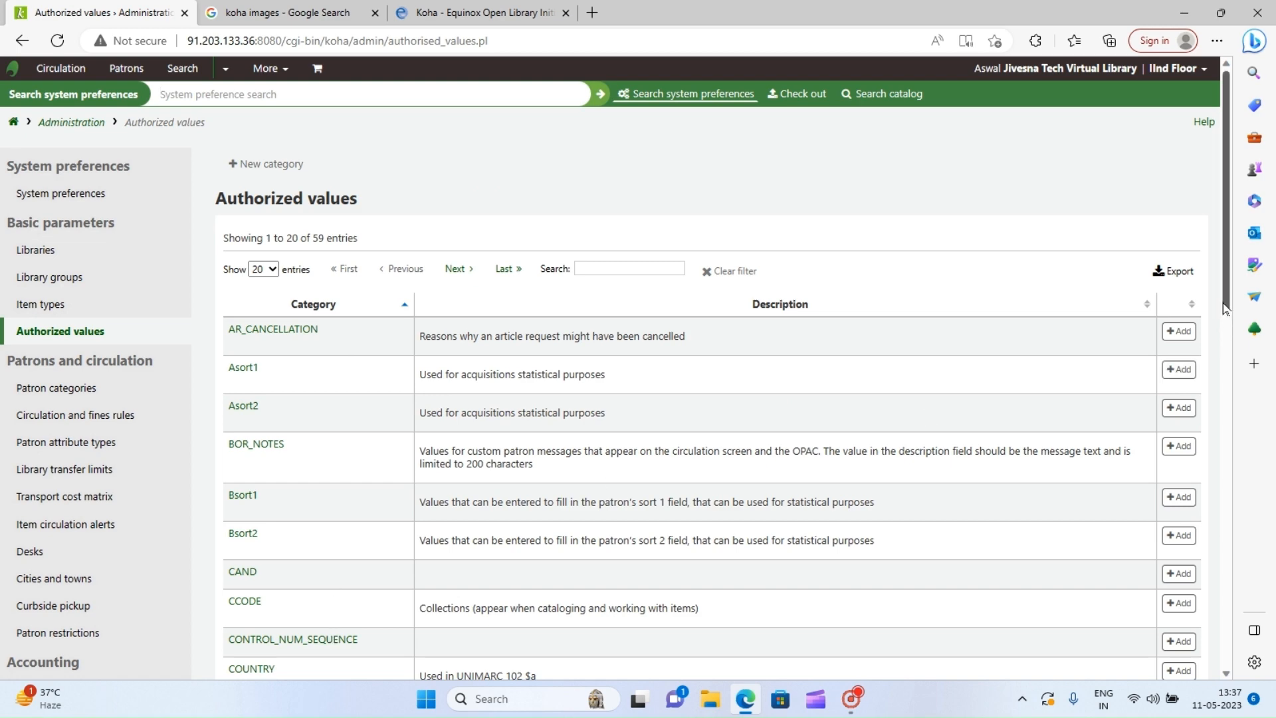
{"action": "left_click_drag", "start_coordinate": [1225, 308], "coordinate": [1205, 412]}
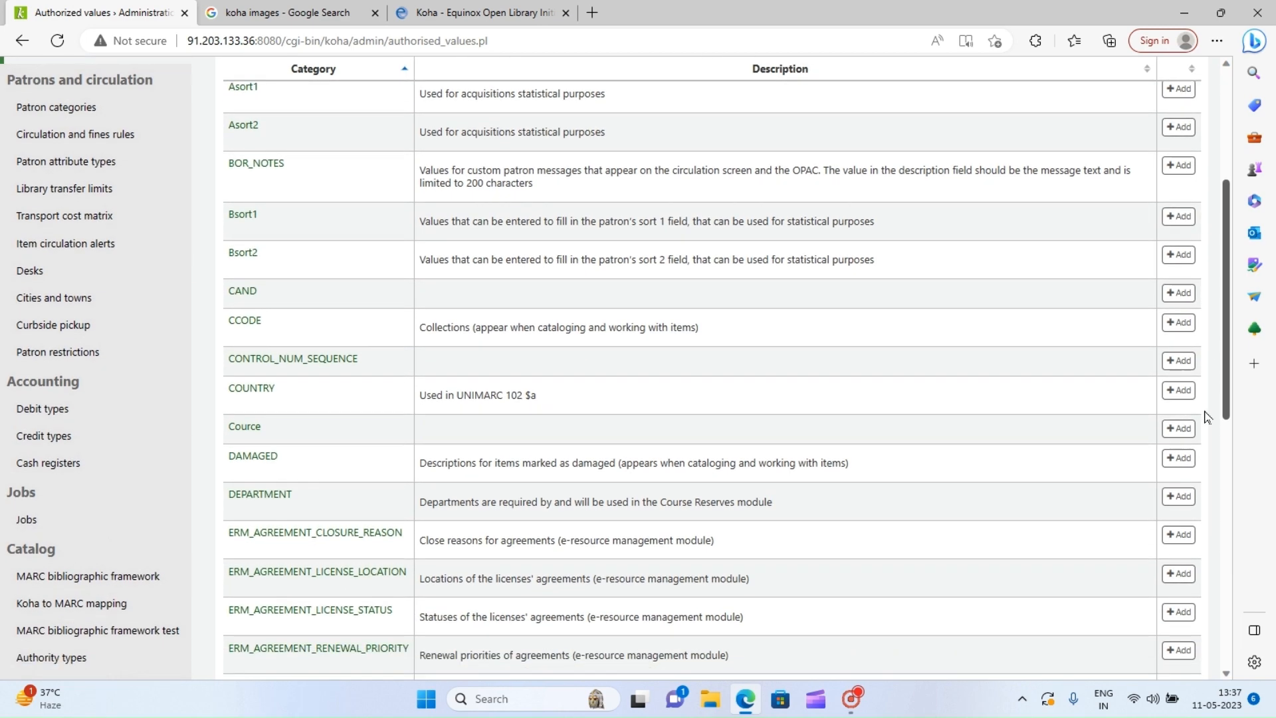
{"action": "left_click", "coordinate": [242, 323]}
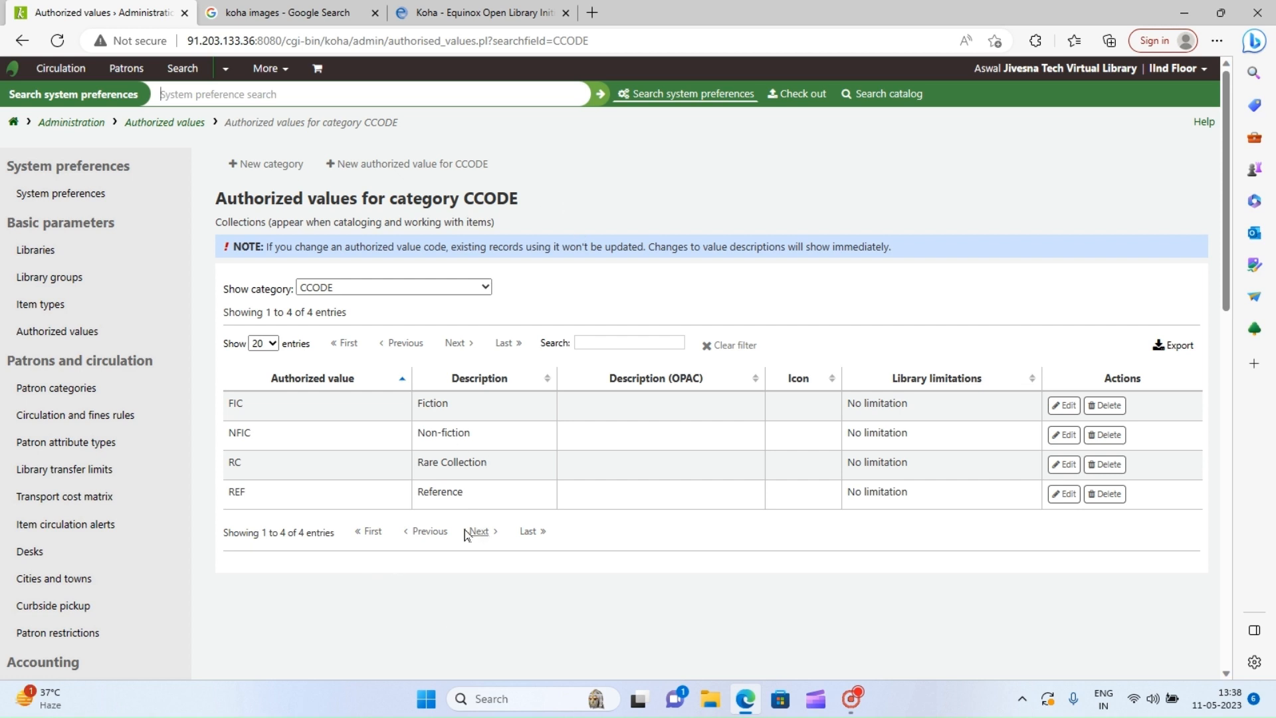
{"action": "left_click", "coordinate": [53, 330]}
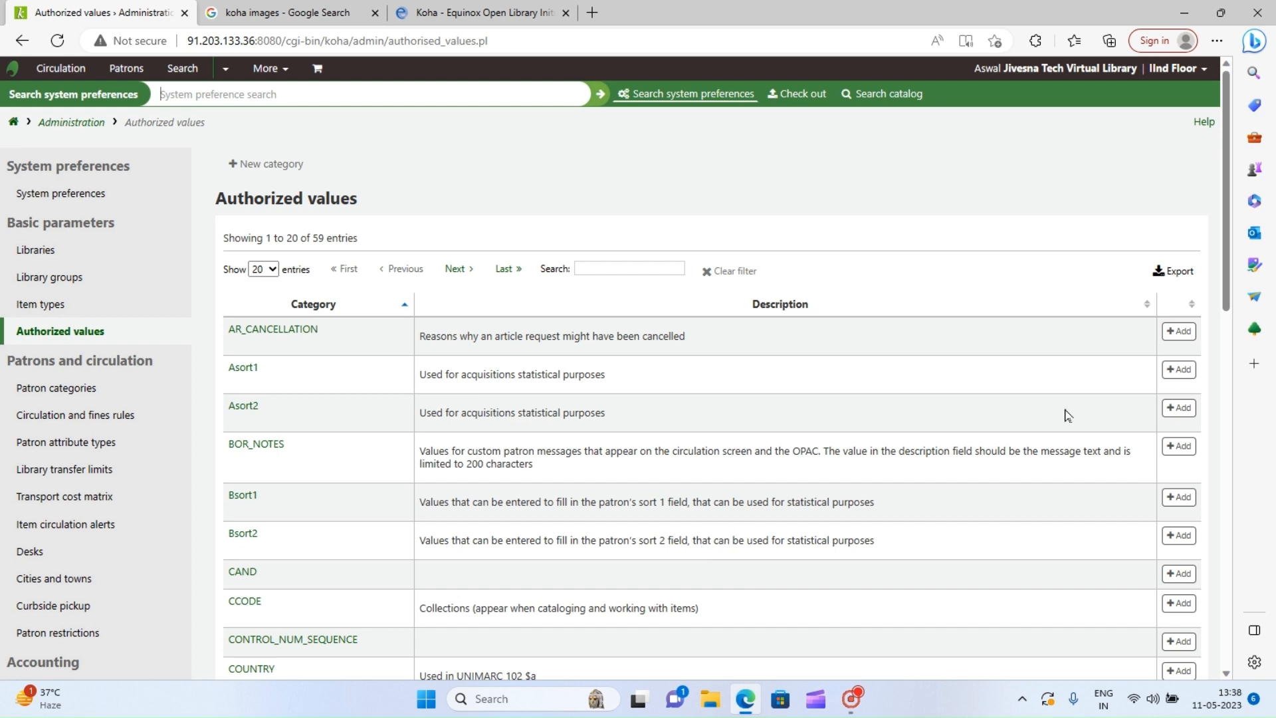
{"action": "left_click_drag", "start_coordinate": [1228, 307], "coordinate": [1228, 451]}
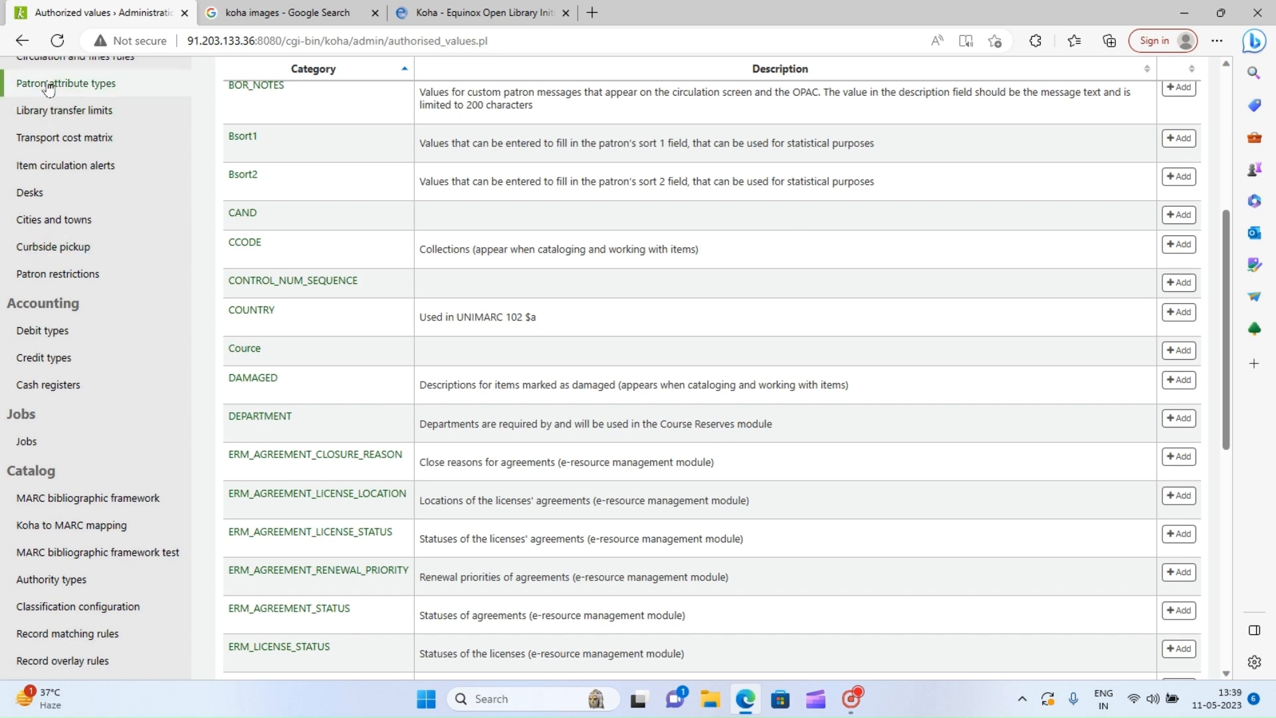
{"action": "left_click", "coordinate": [24, 38]}
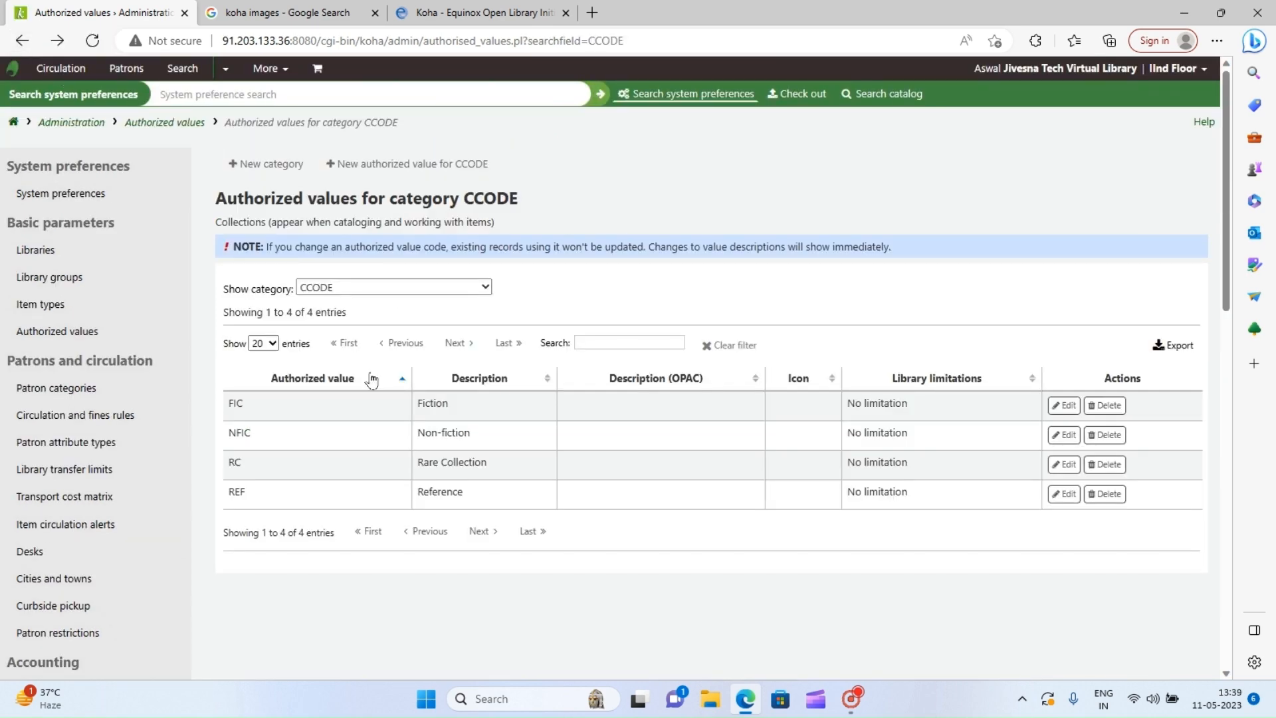
{"action": "left_click", "coordinate": [69, 334]}
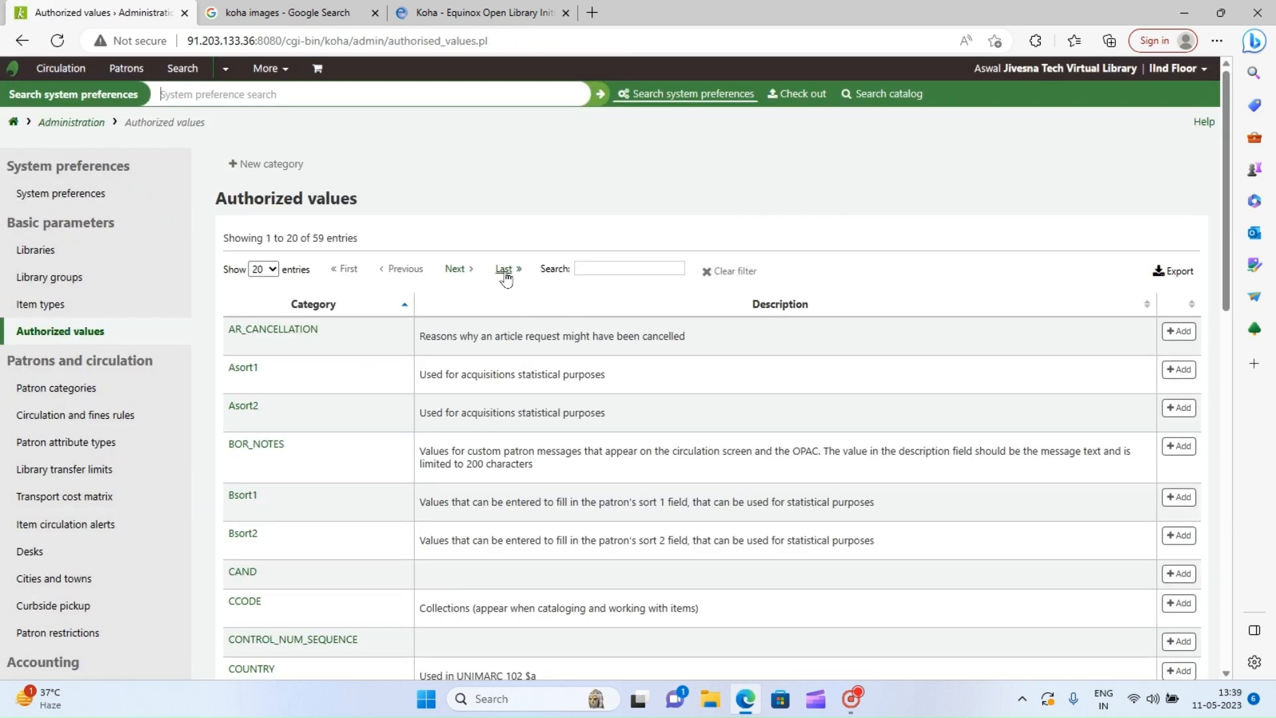
Look through the second page of authorized value categories and go on to the following page.
{"action": "left_click", "coordinate": [463, 271]}
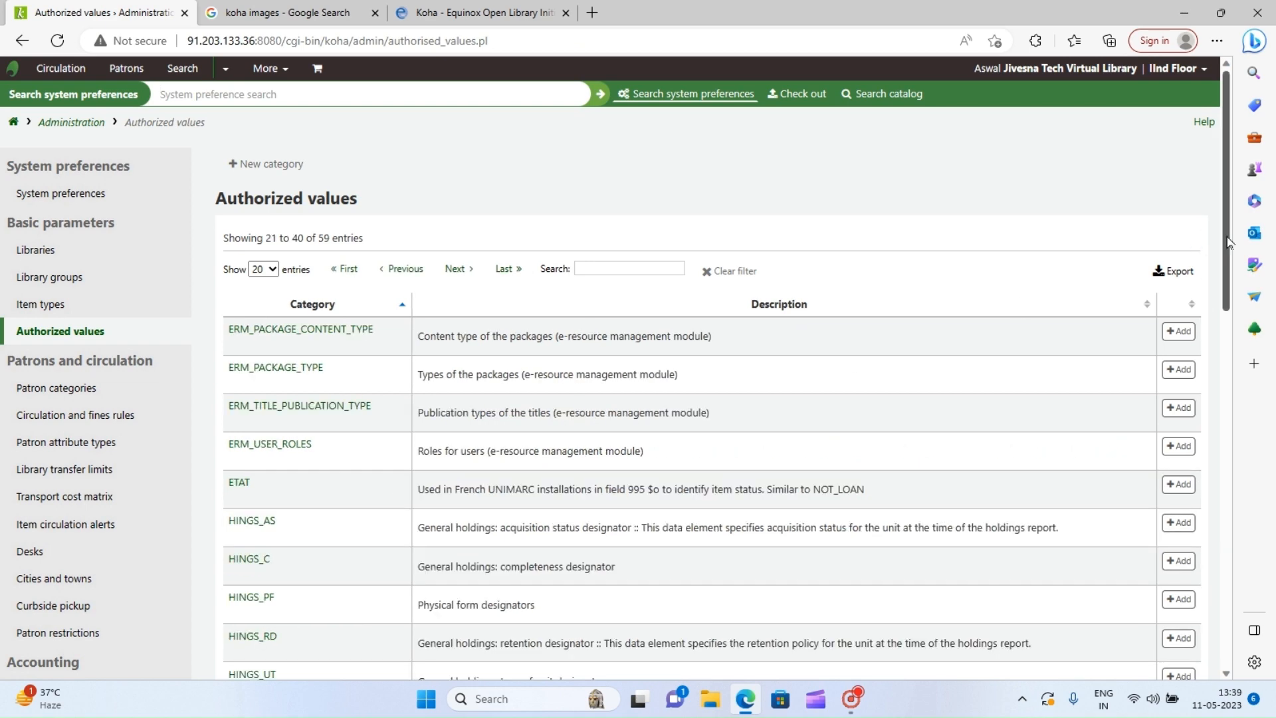
{"action": "left_click_drag", "start_coordinate": [1230, 245], "coordinate": [1231, 397]}
{"action": "scroll", "coordinate": [1231, 394], "scroll_direction": "down", "scroll_amount": 1}
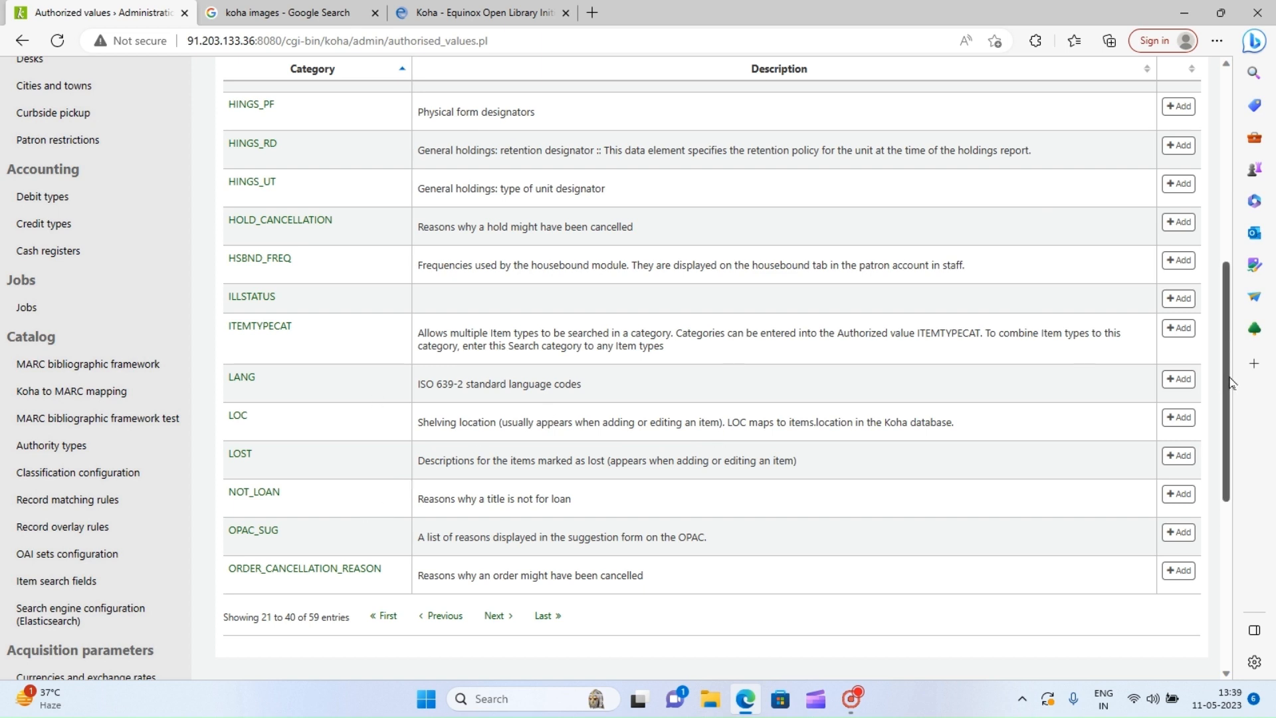
{"action": "left_click_drag", "start_coordinate": [1230, 384], "coordinate": [1222, 232]}
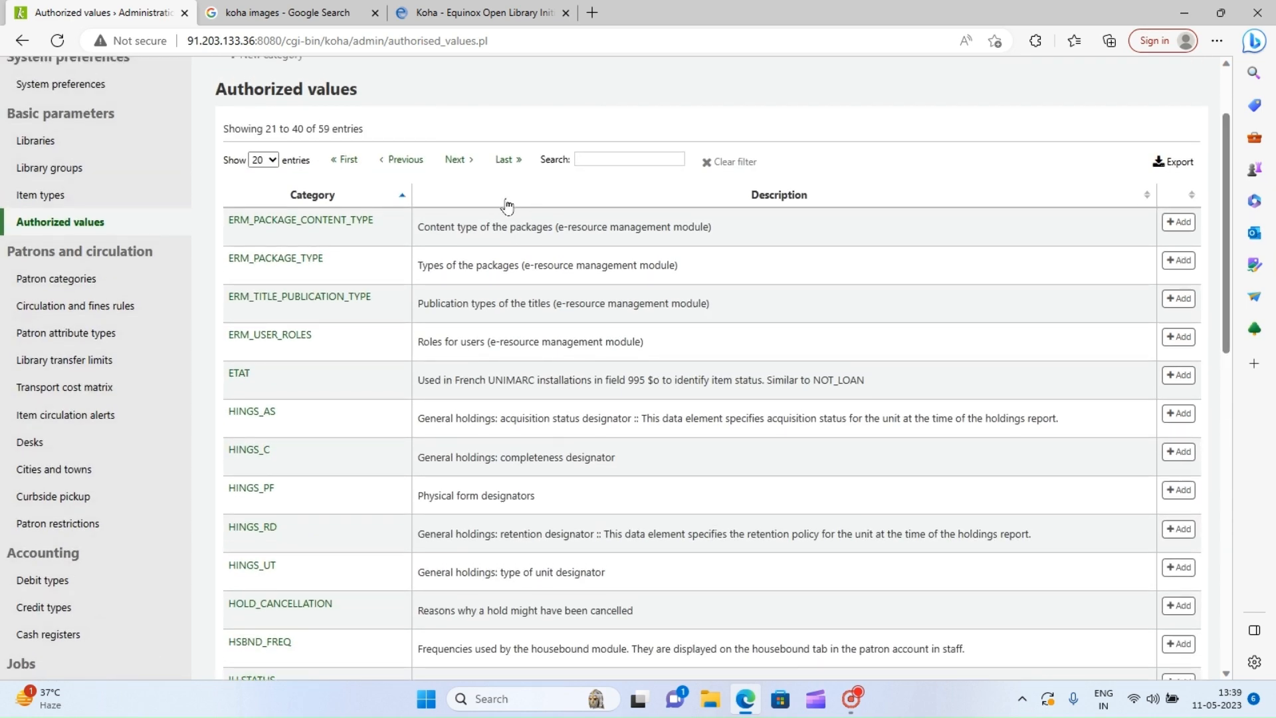
{"action": "left_click", "coordinate": [457, 160]}
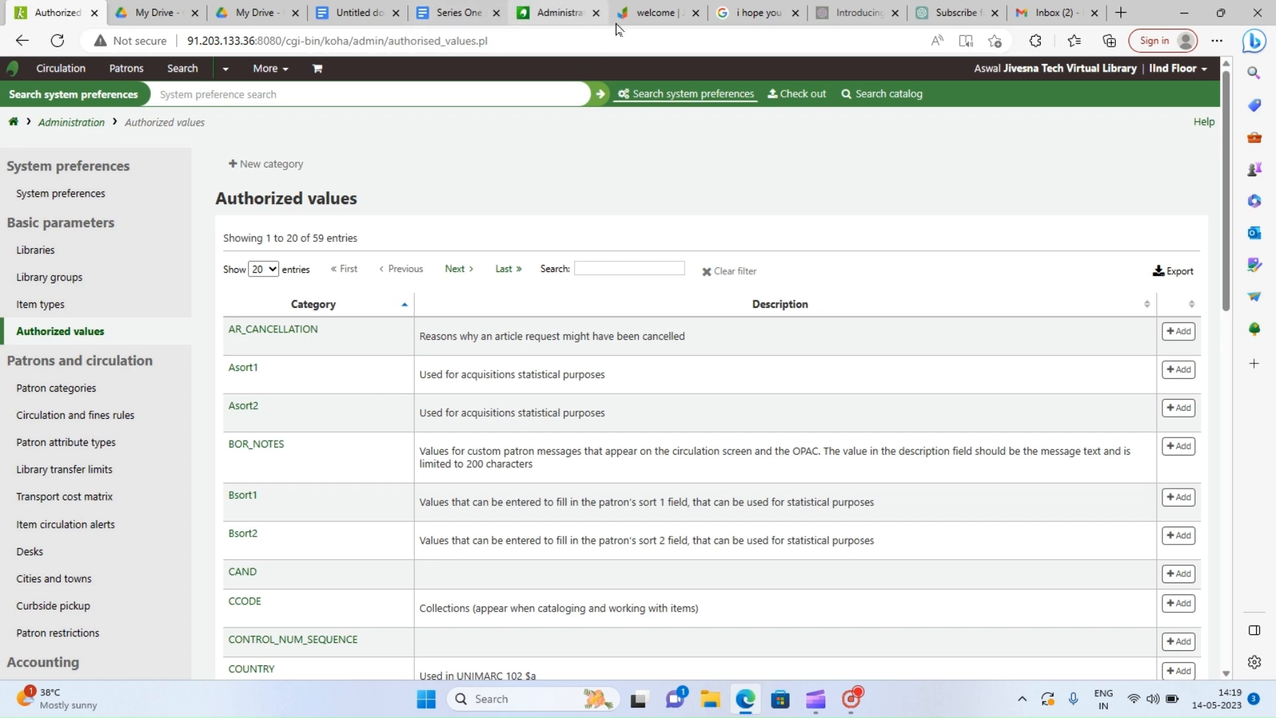
Switch to the open Jivesna Tech website.
{"action": "left_click", "coordinate": [651, 16]}
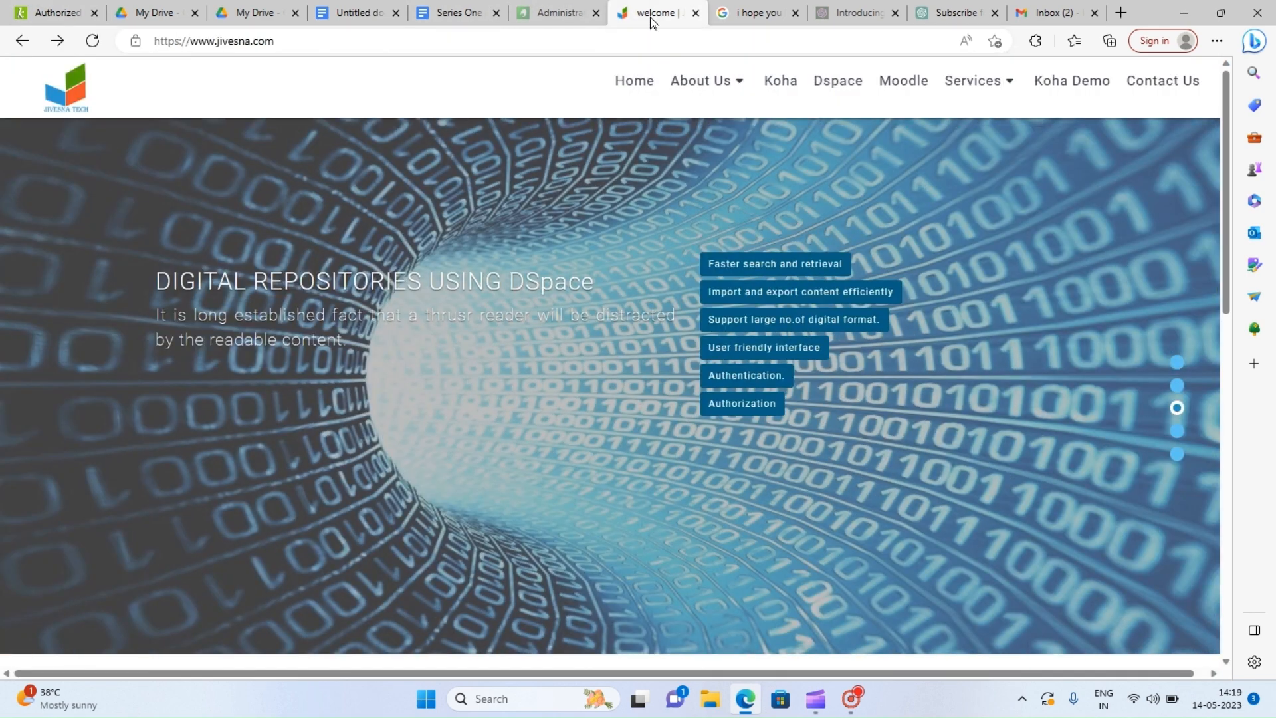